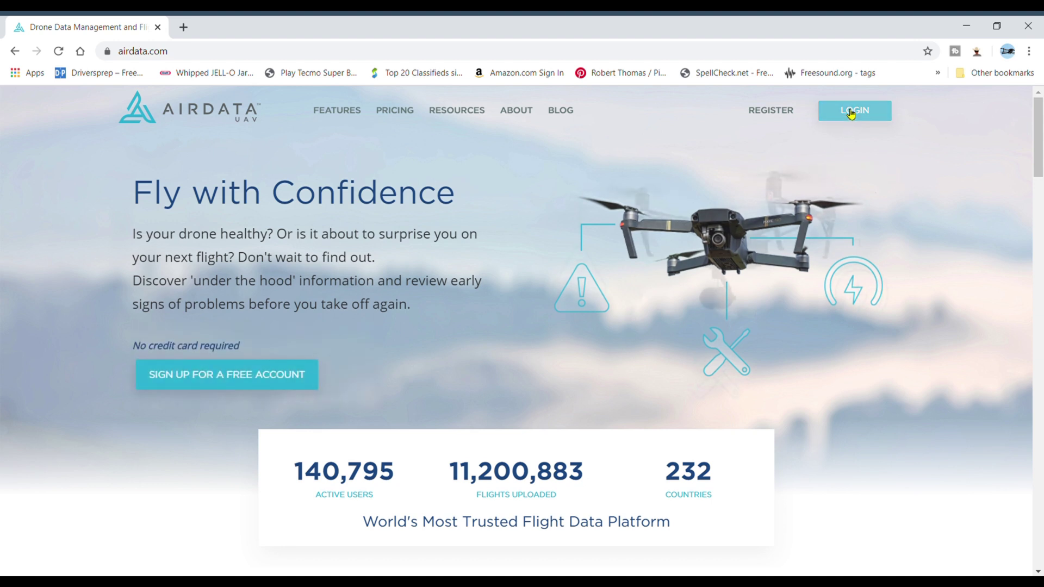
Step: View the free-account registration form, then go back to the Airdata homepage
click(776, 114)
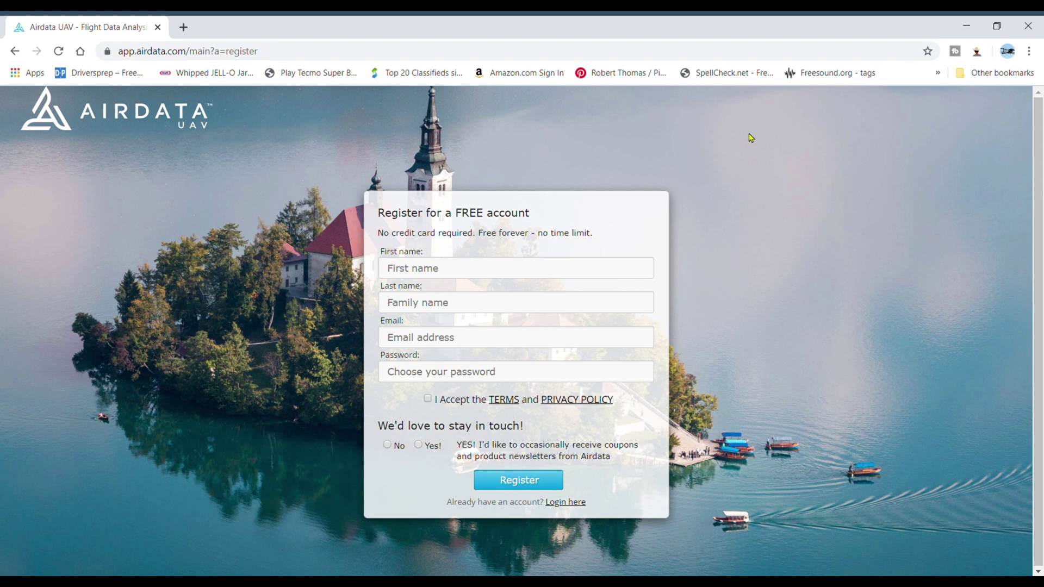
click(15, 52)
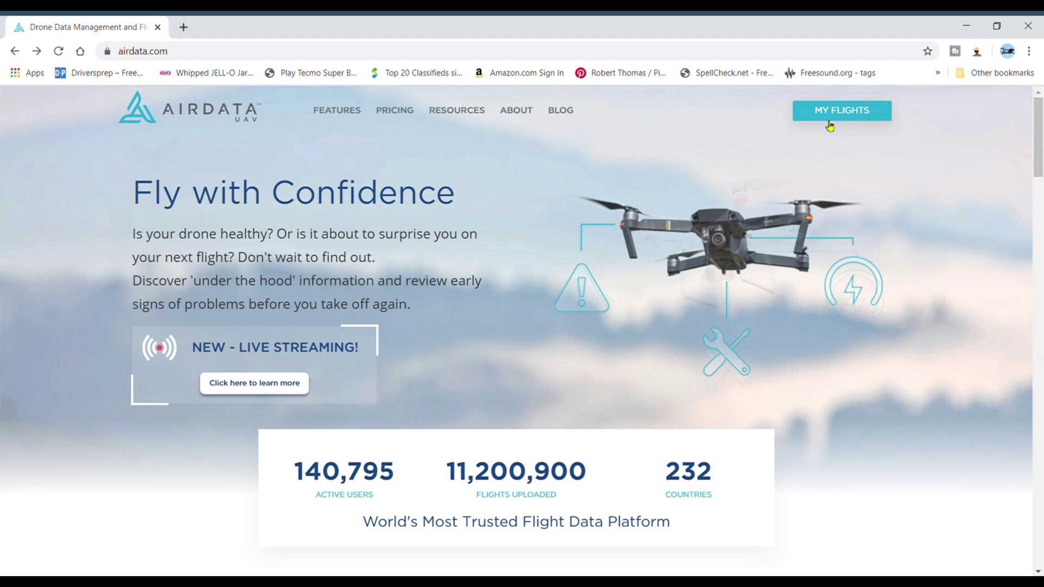
Step: Open My Flights, then search the Play Store for 'airdata' and open the Airdata UAV listing
click(831, 117)
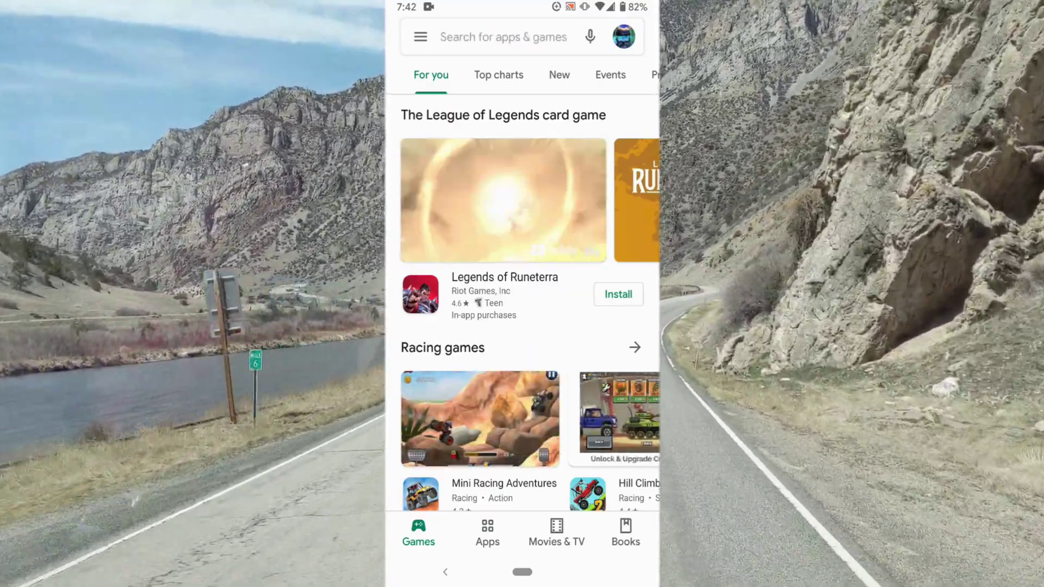
click(503, 37)
text(a)
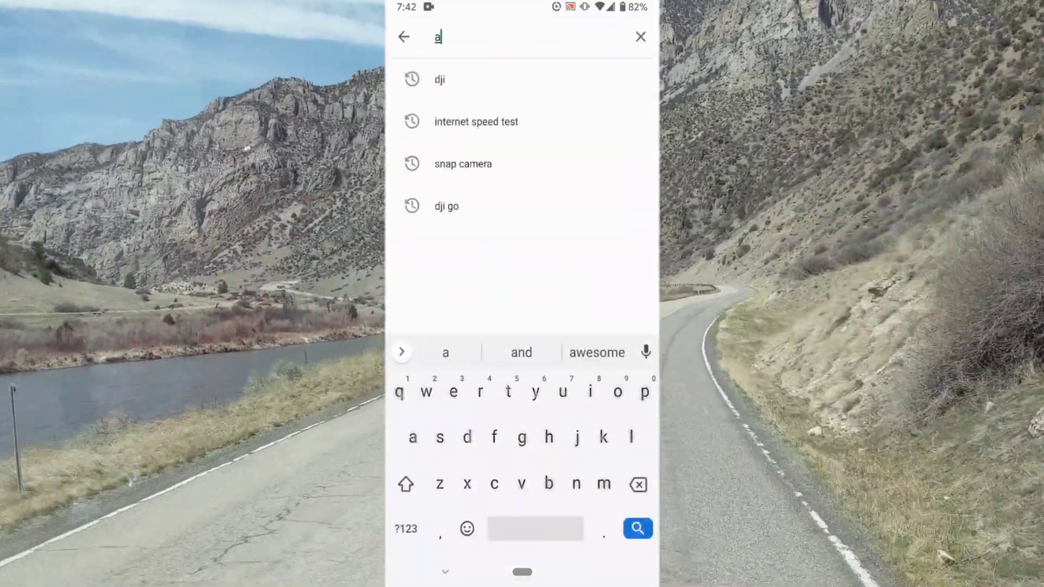
text(ir)
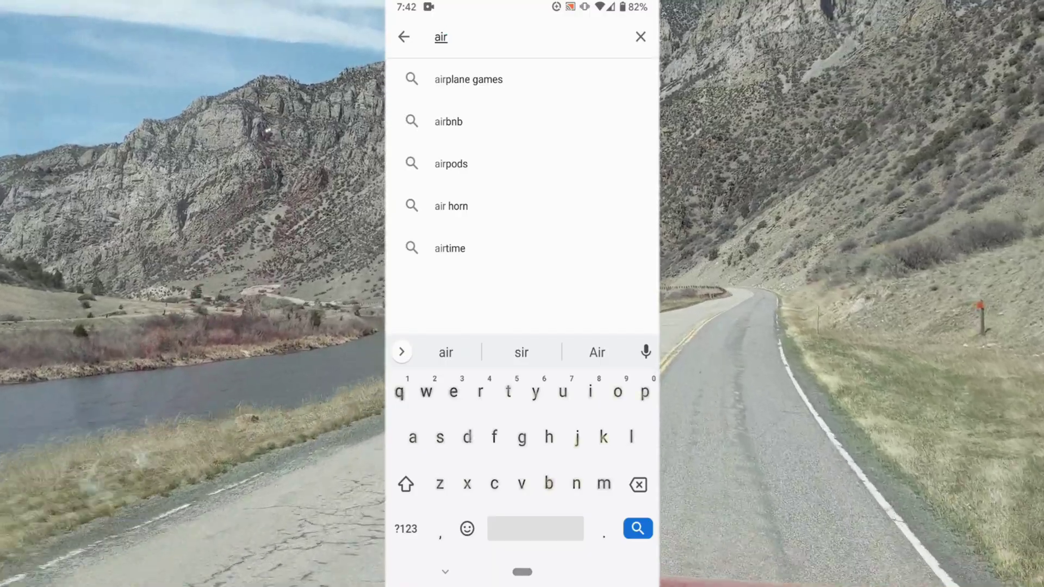
text(data)
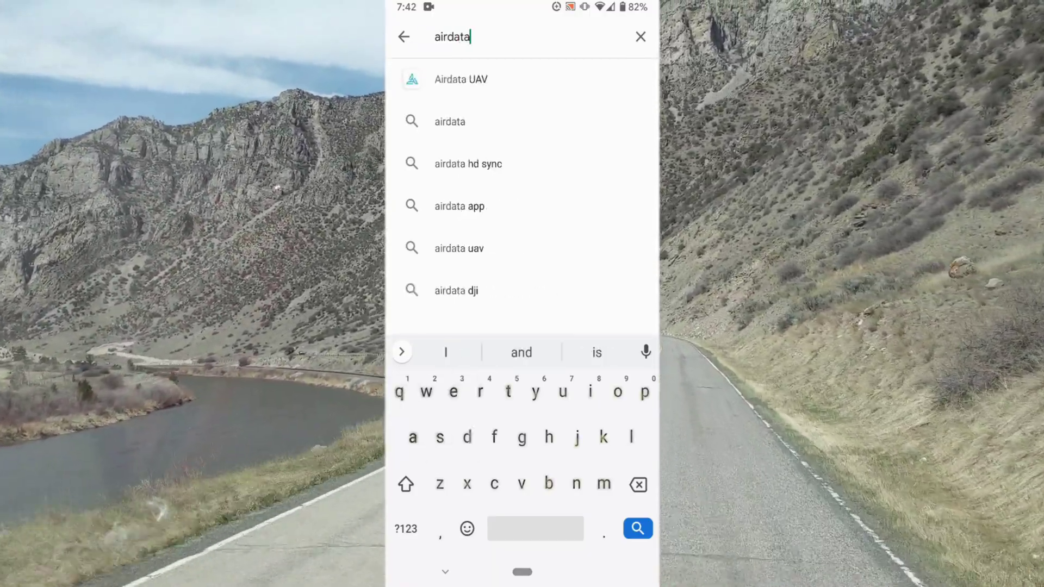
click(461, 79)
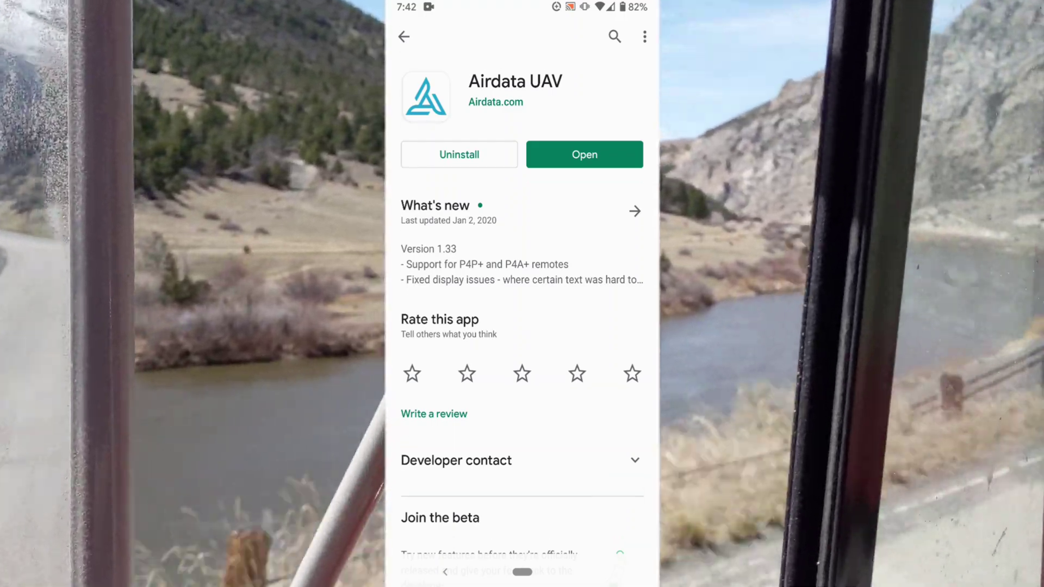
Step: Launch Airdata UAV and sync the phone's flight logs from the side menu
click(585, 154)
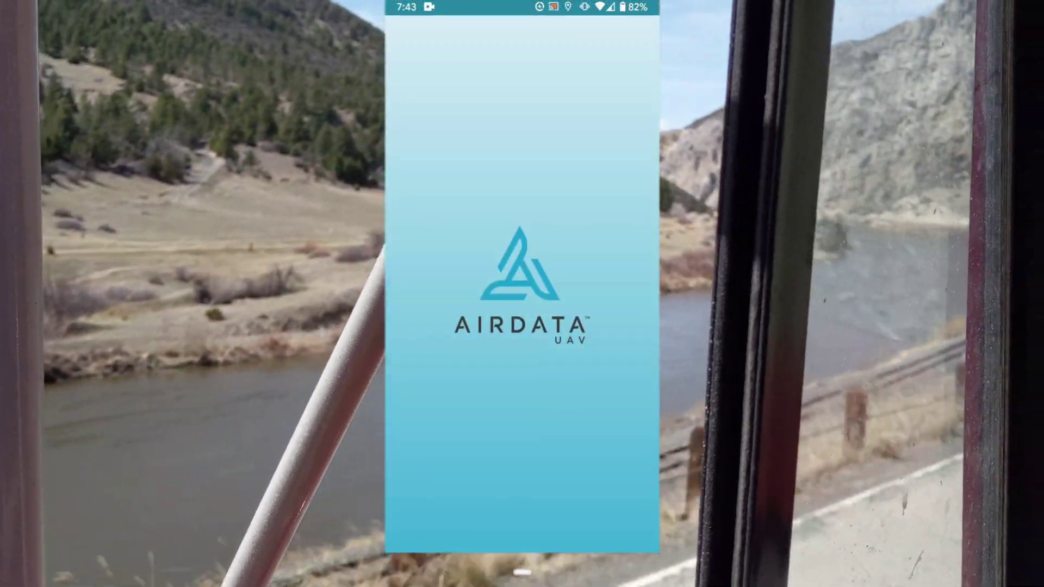
drag(522, 572, 522, 381)
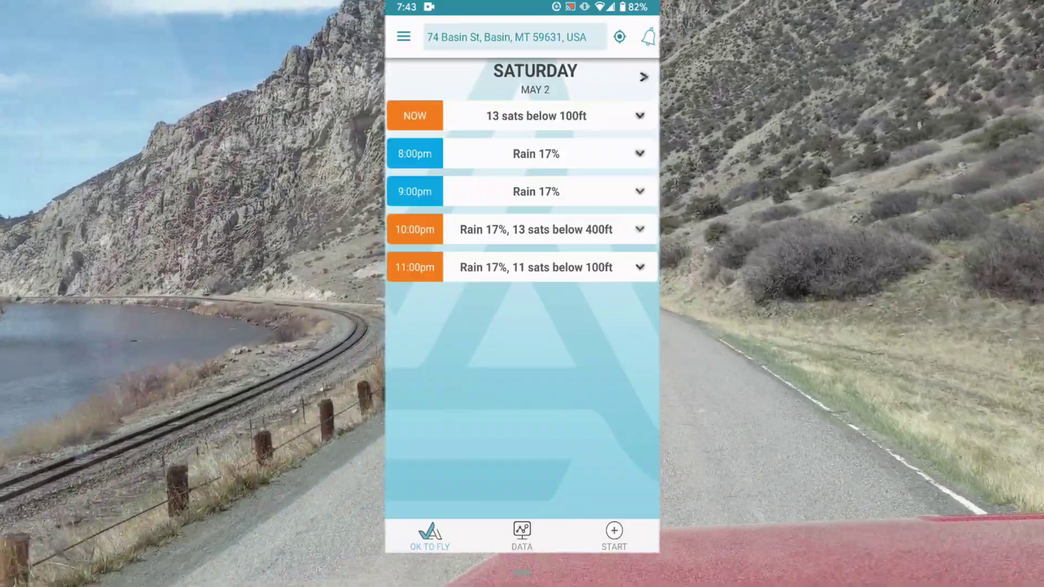
click(403, 37)
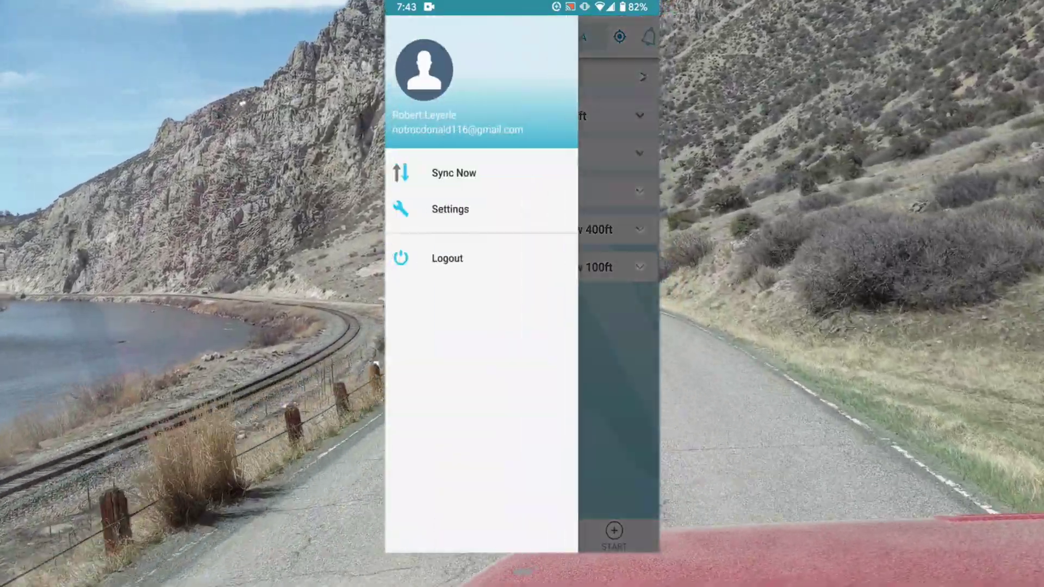
click(443, 171)
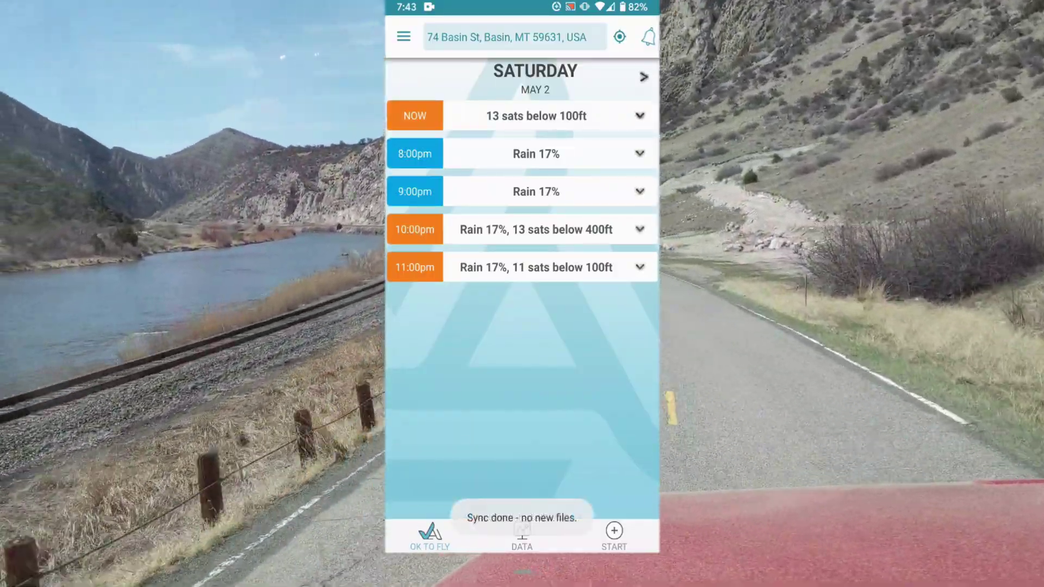
Step: Browse the recorded flights list, then view the OK to Fly forecast for Sunday May 3
click(522, 536)
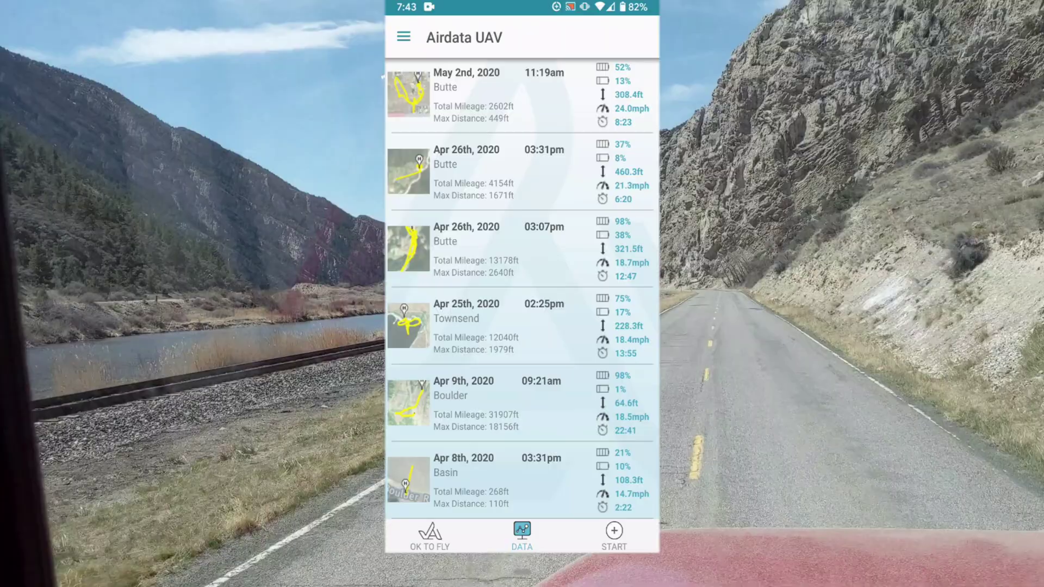
click(430, 535)
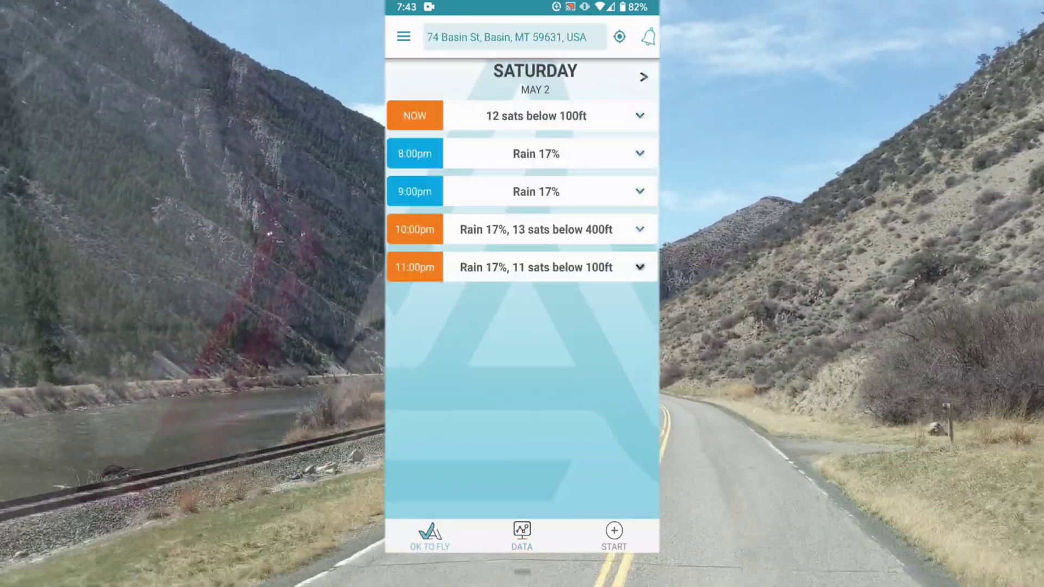
click(644, 76)
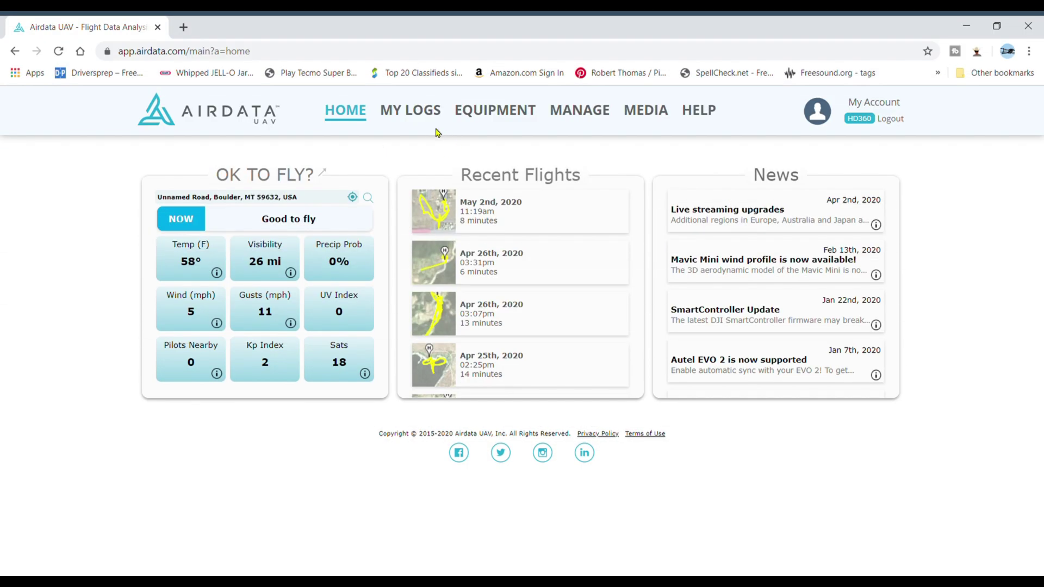
Step: Open My Logs and select the Apr 6th, 2020 02:13PM flight
click(428, 116)
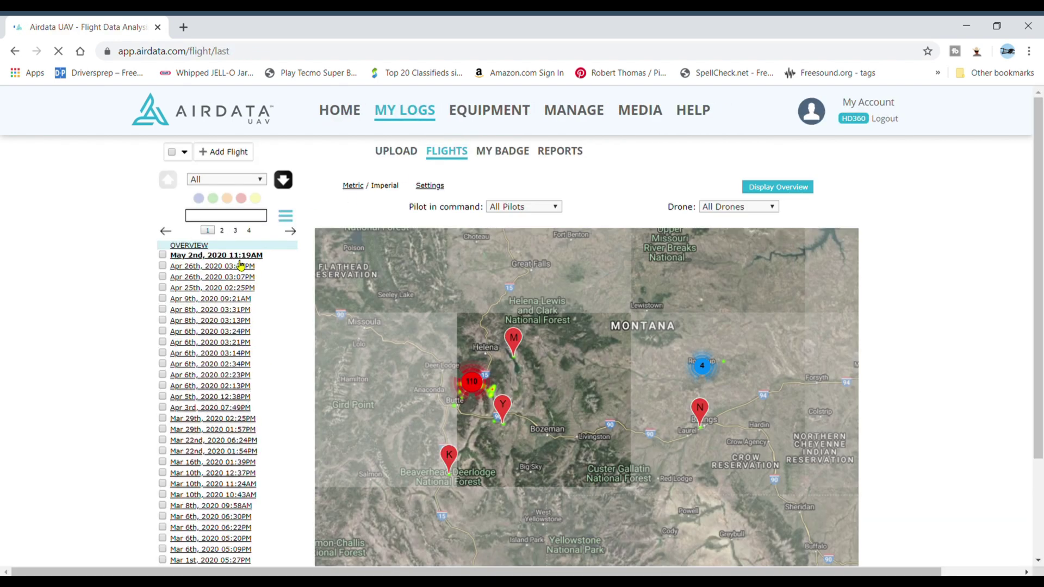
click(210, 342)
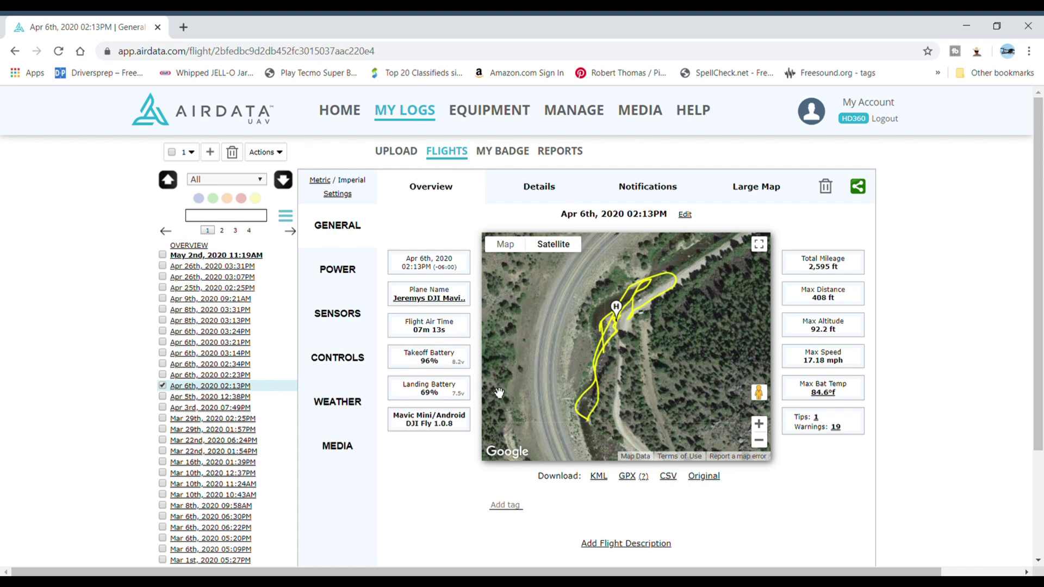
Step: Show the flight's power efficiency, battery cell deviation, cell voltage graph and volts/amps map
click(325, 267)
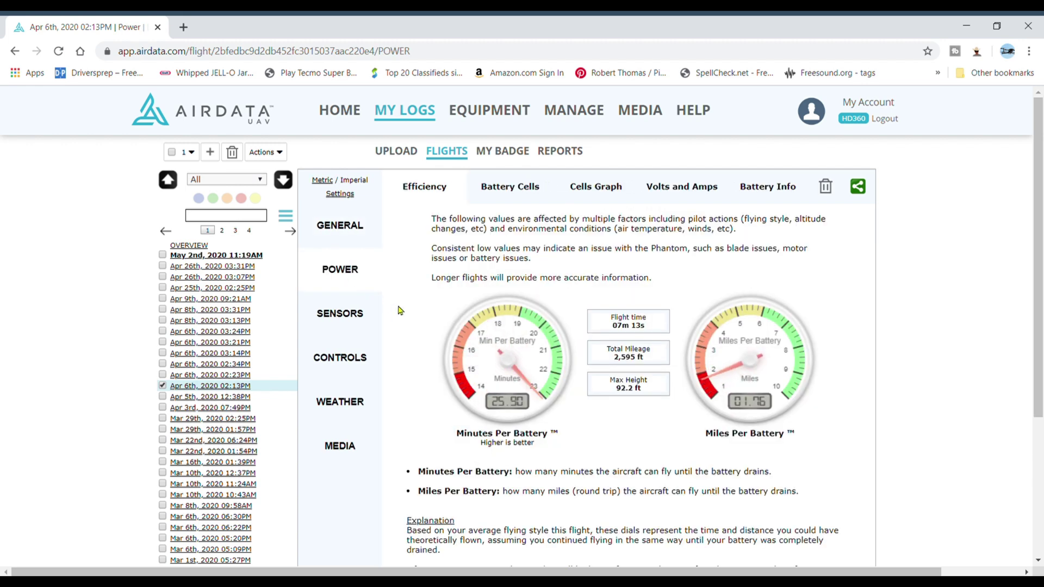
click(509, 197)
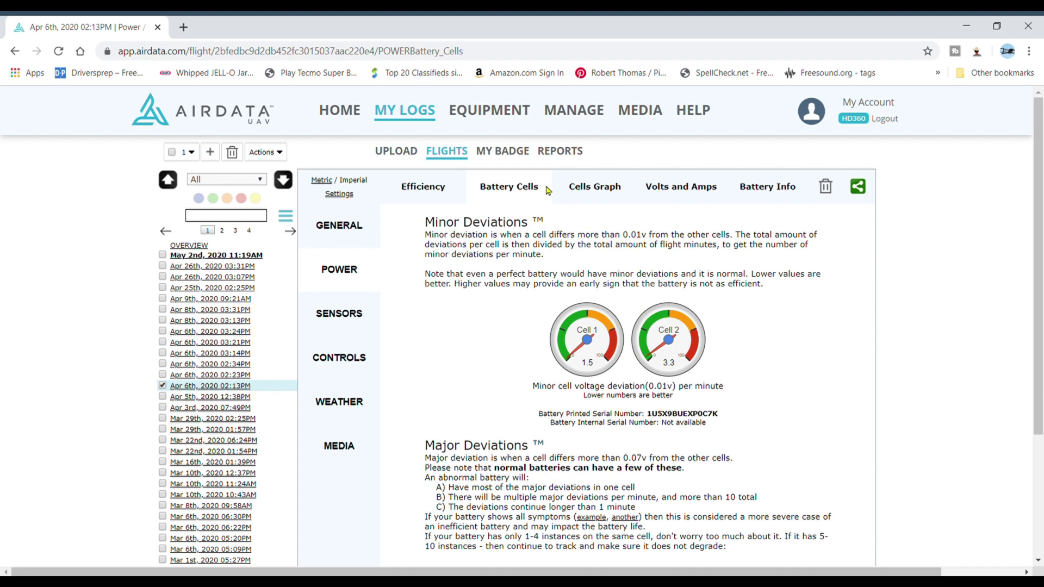
click(595, 188)
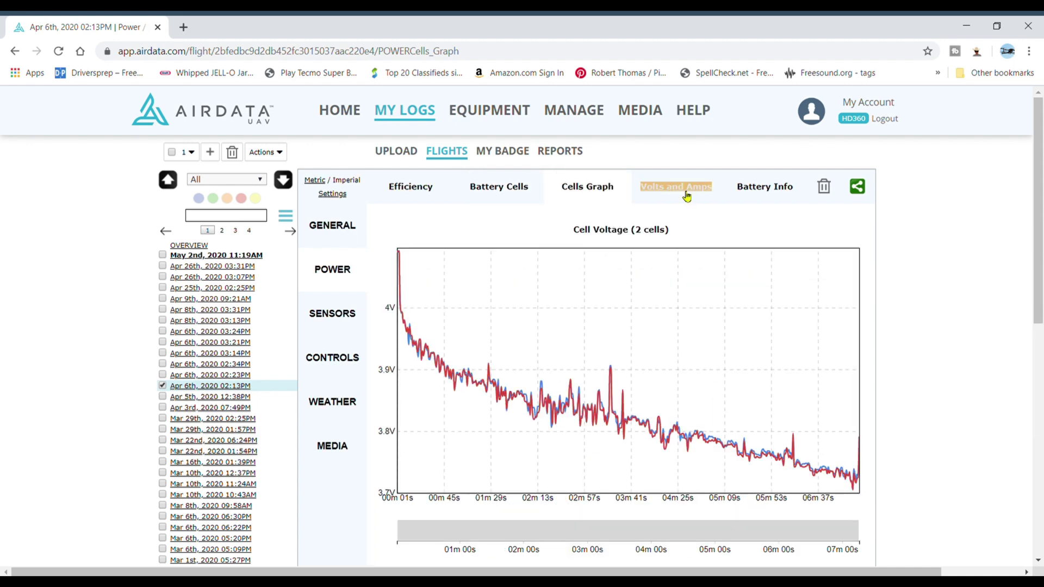
click(687, 194)
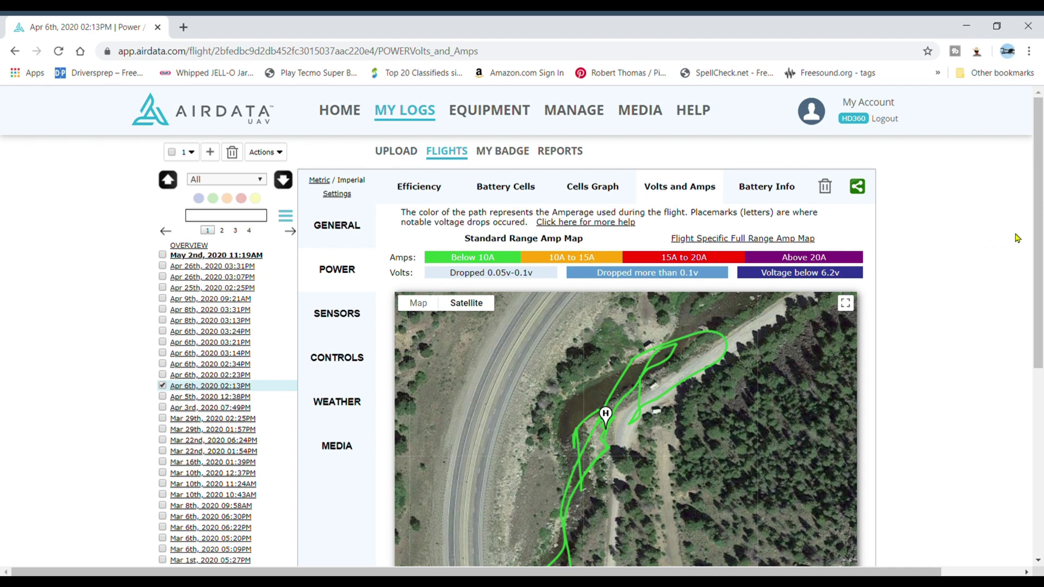
Step: View the battery info and temperature chart, then open the Sensors signal map
mouse_move(1038, 234)
mouse_down()
mouse_move(1034, 273)
mouse_move(1034, 239)
mouse_up()
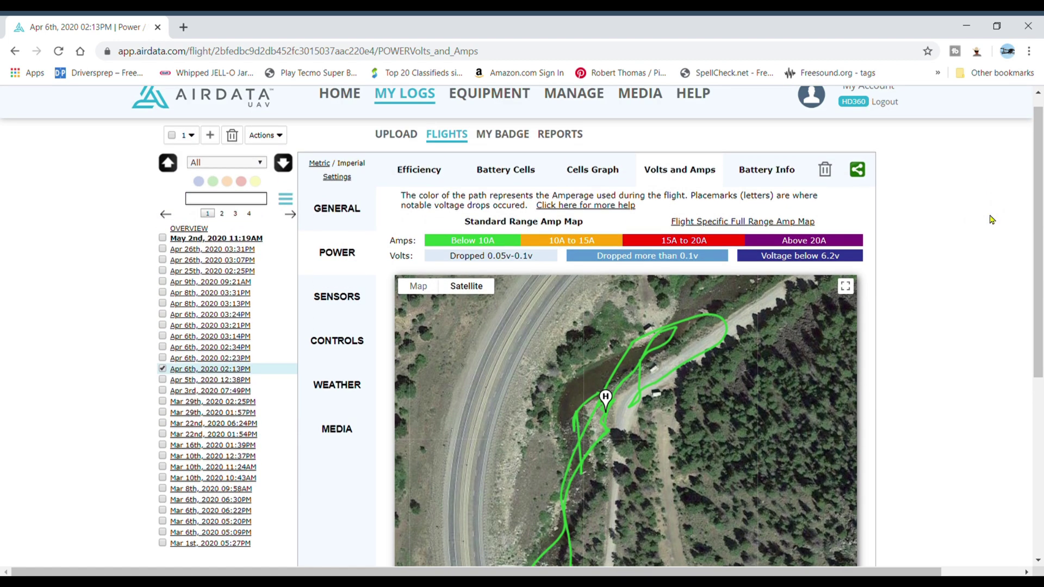
click(745, 172)
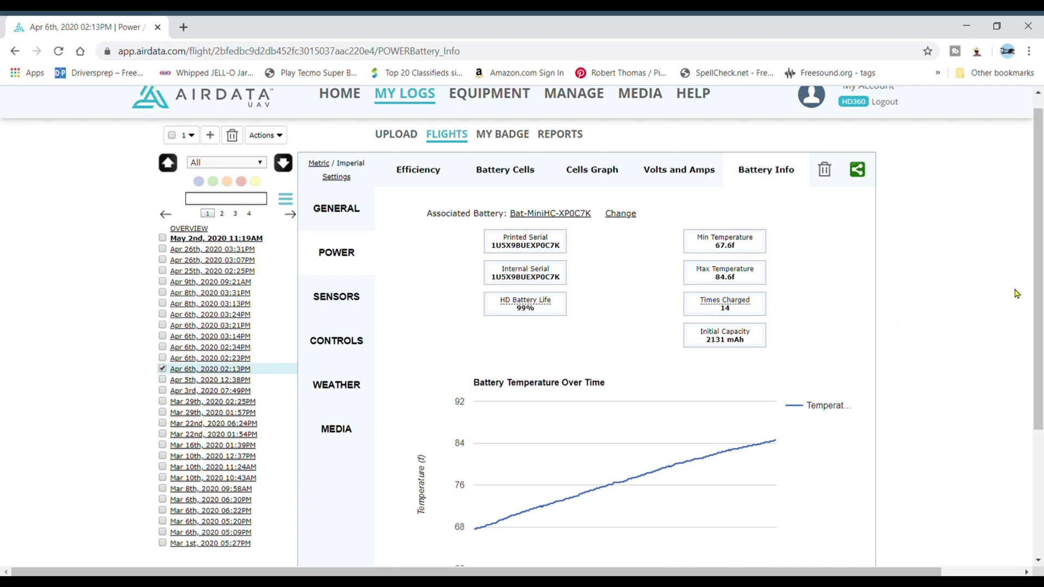
drag(1039, 280, 1038, 310)
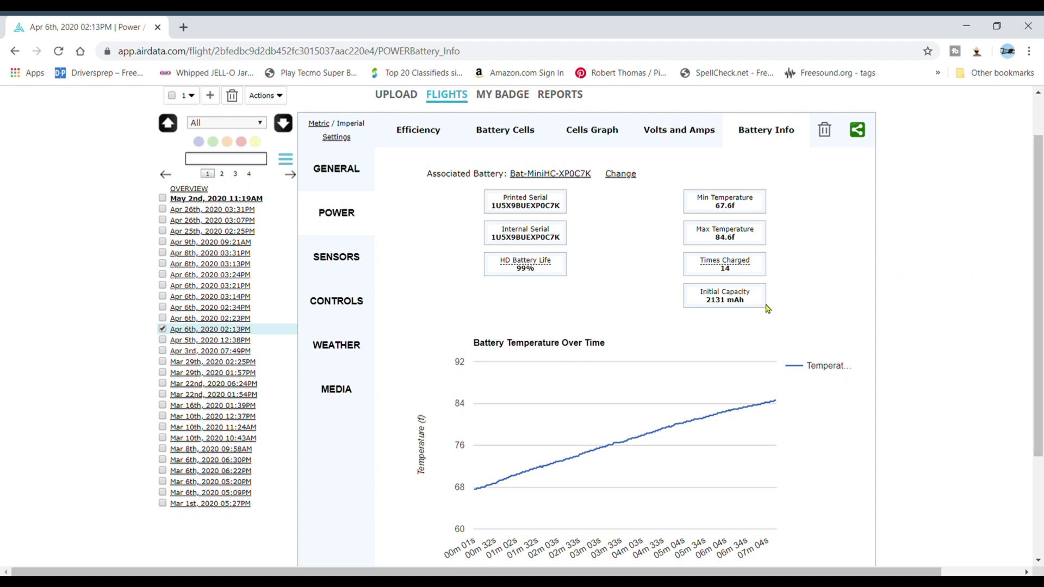
click(339, 259)
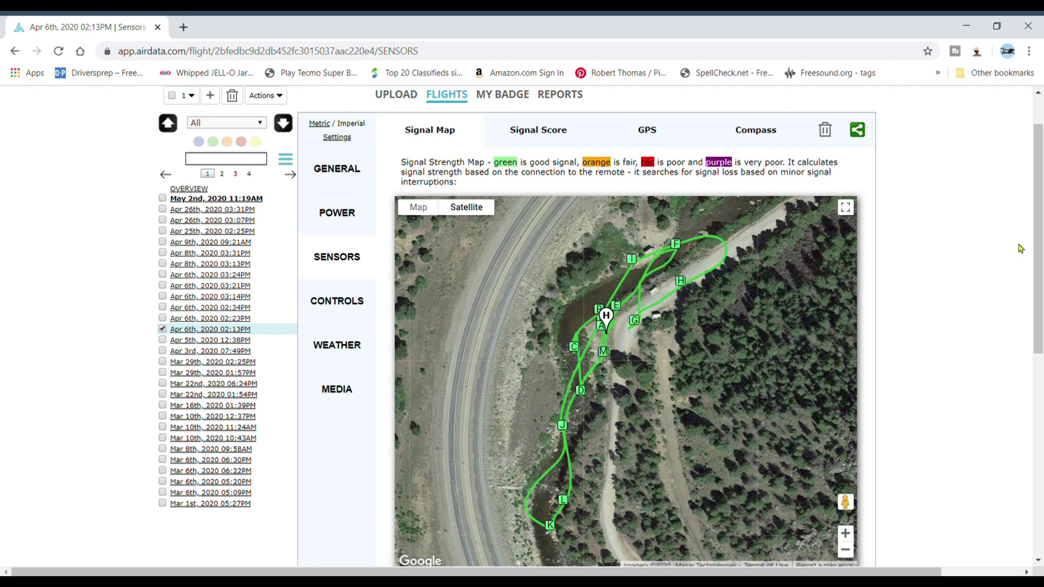
Step: Zoom into the signal map and show the signal details at point G
scroll(1038, 262, down, 1)
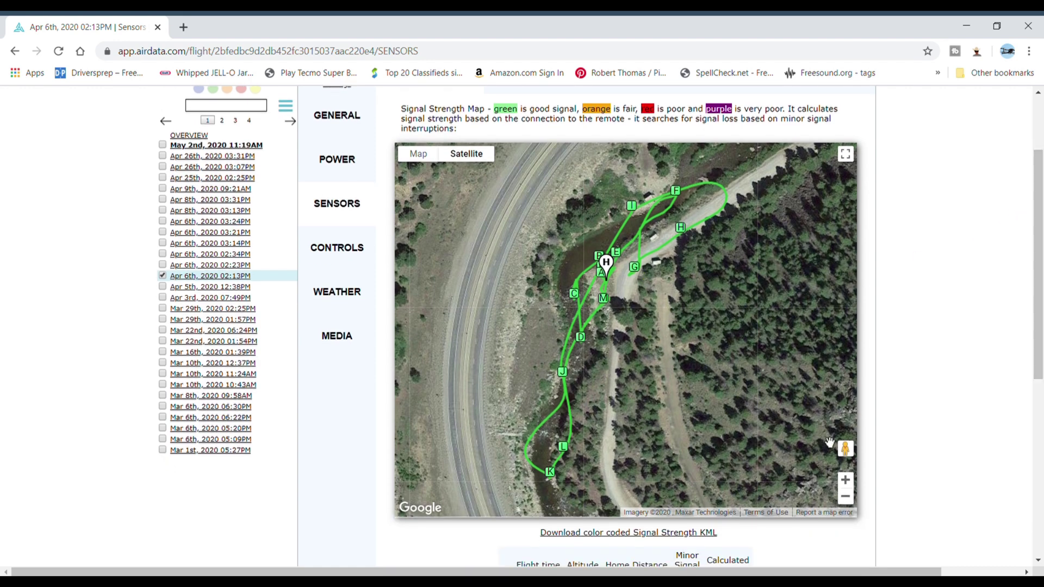
click(853, 481)
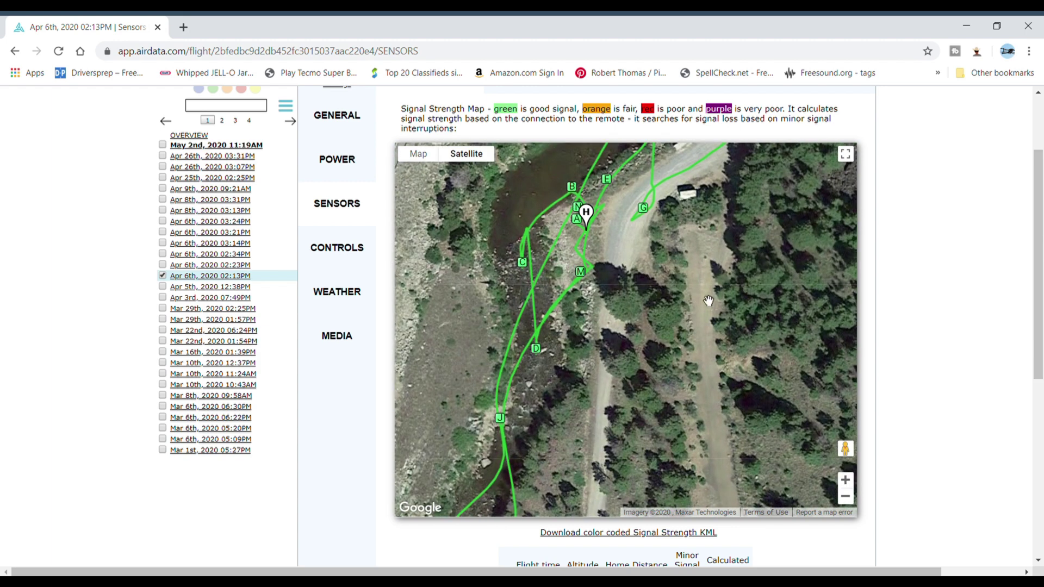
click(646, 209)
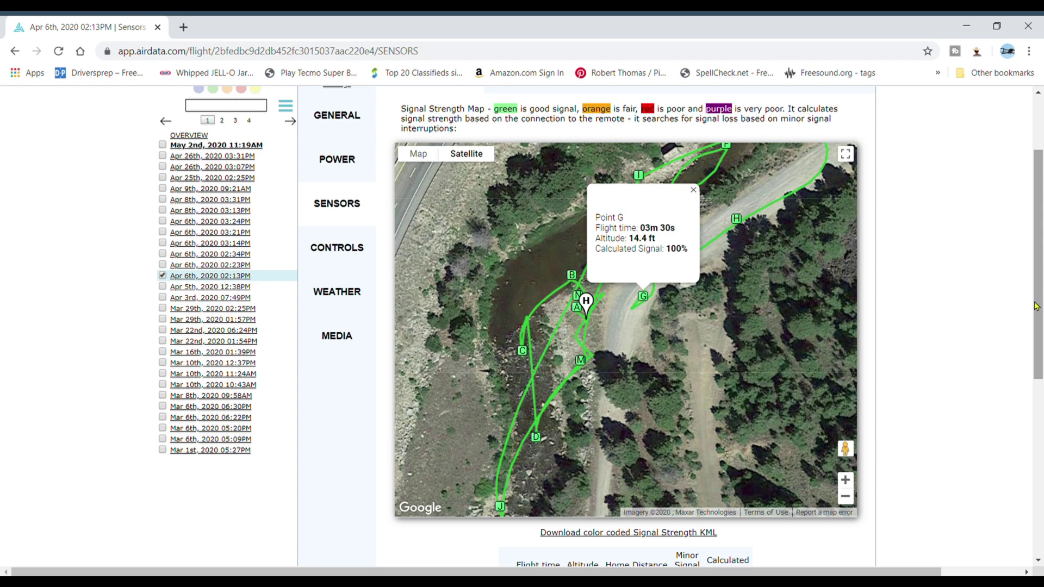
drag(1036, 306, 1036, 253)
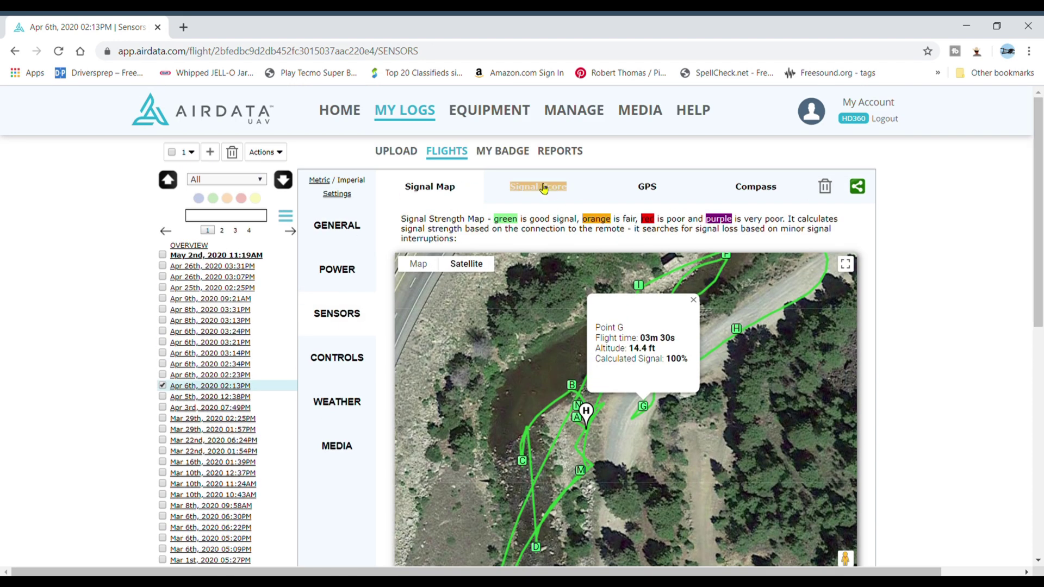
Step: Check the signal score, GPS satellite count and compass turn-rate, then open Controls rudder response
click(543, 188)
click(657, 188)
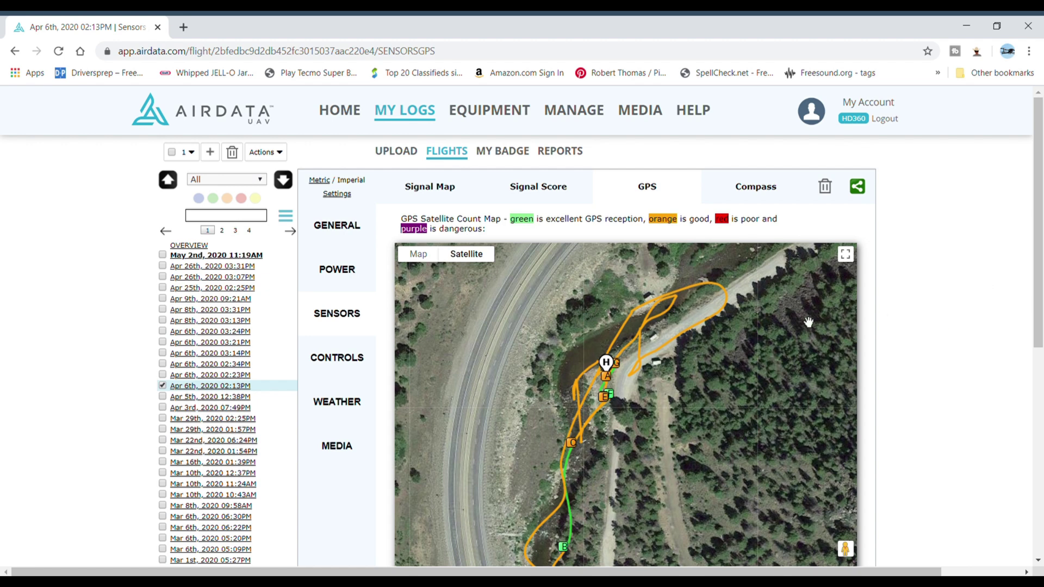
mouse_move(1040, 282)
mouse_down()
mouse_move(1038, 322)
mouse_move(1033, 278)
mouse_up()
click(756, 187)
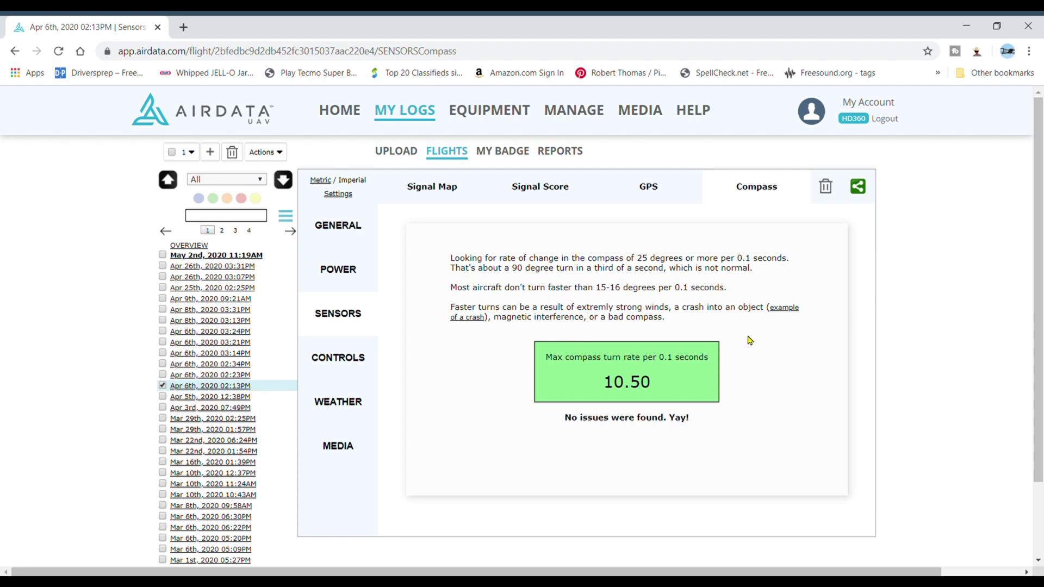
click(346, 359)
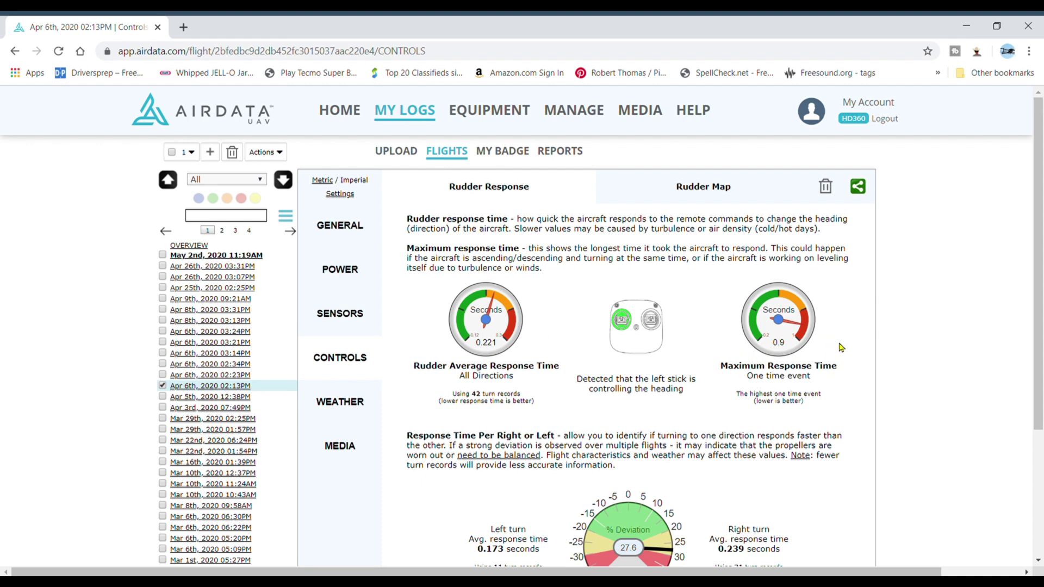
Step: Open the Rudder Map showing rudder response delays along the flight path
scroll(1040, 243, down, 2)
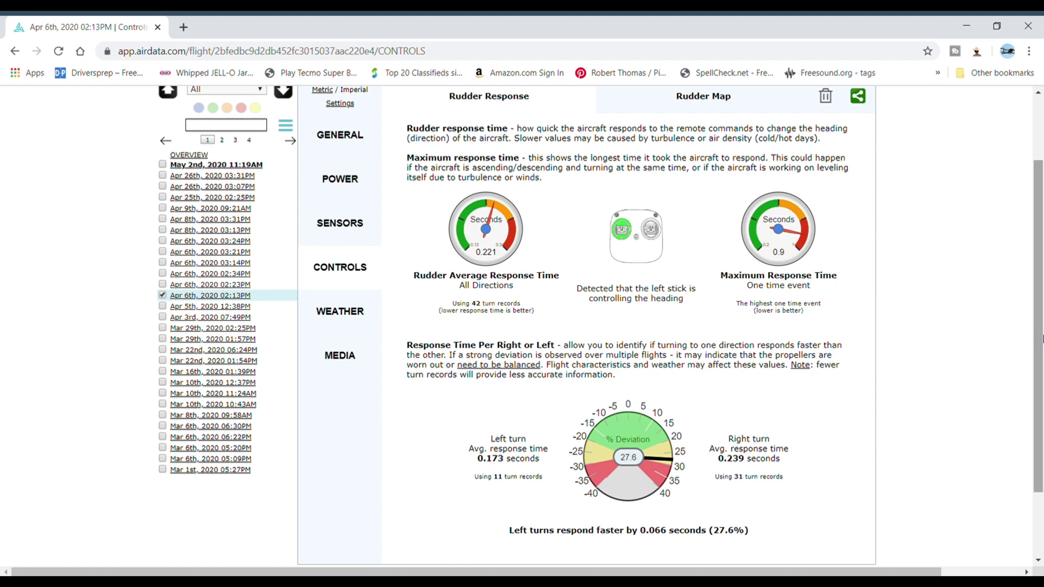
scroll(1043, 339, up, 2)
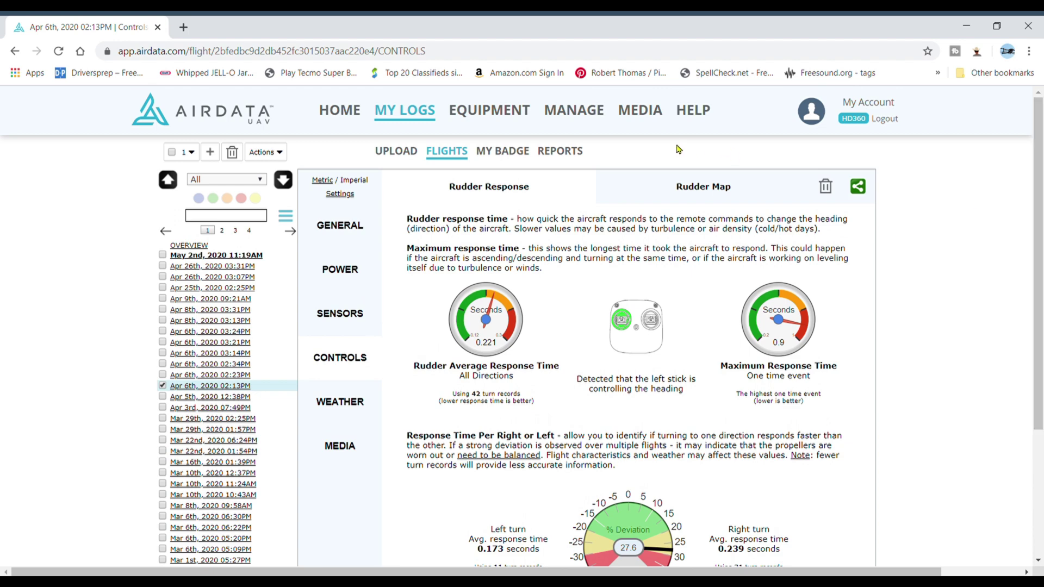
click(708, 191)
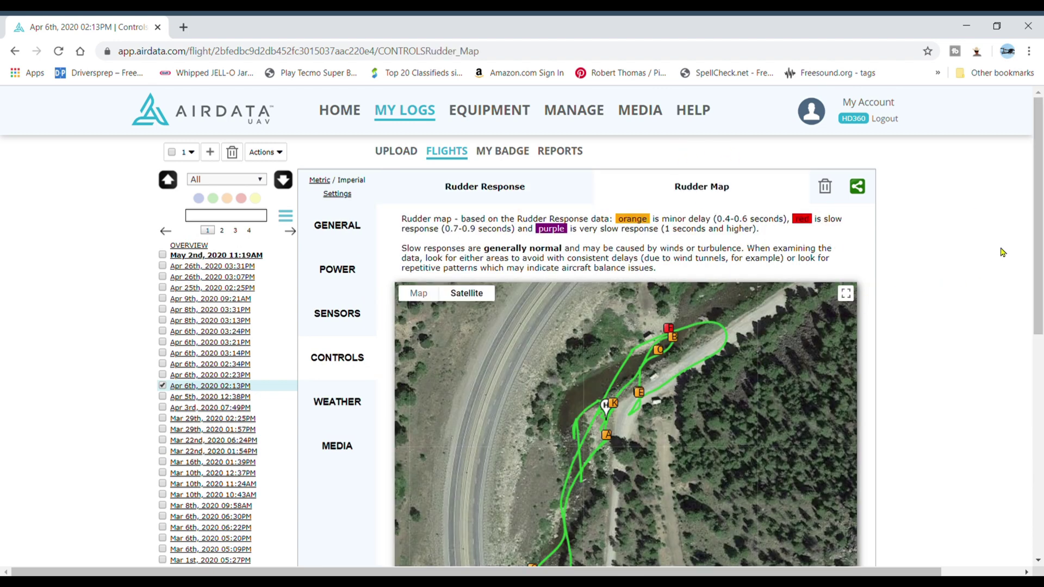
drag(1040, 184, 1040, 231)
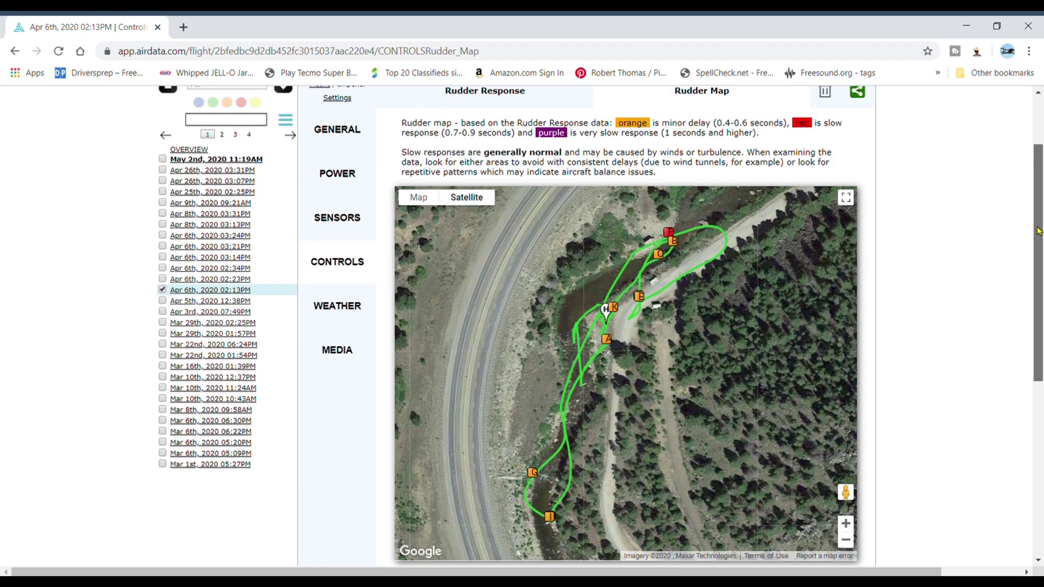
scroll(1040, 230, up, 1)
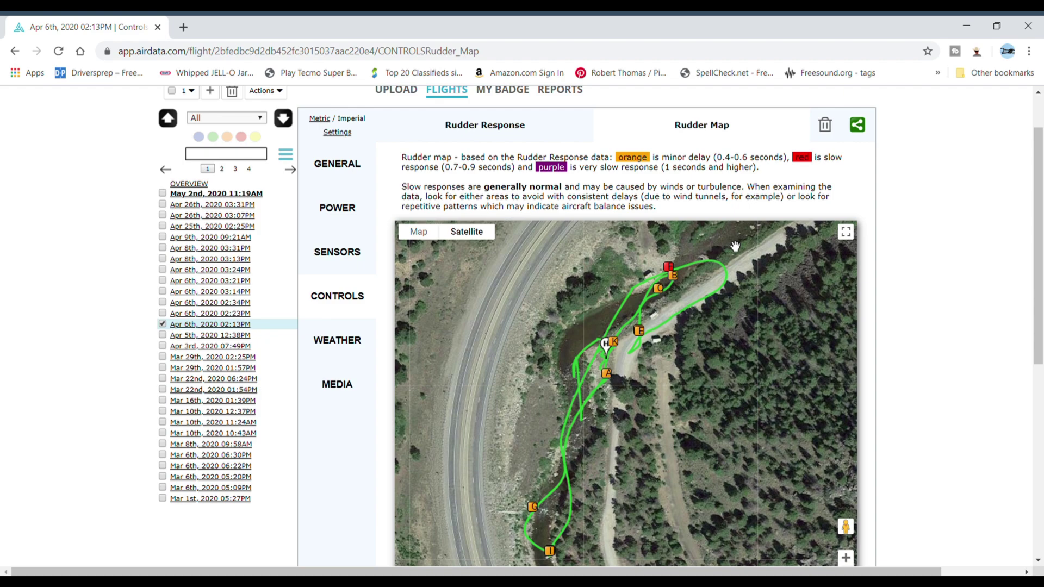
Step: Inspect rudder response details at points F and B, then open the Weather report
click(672, 272)
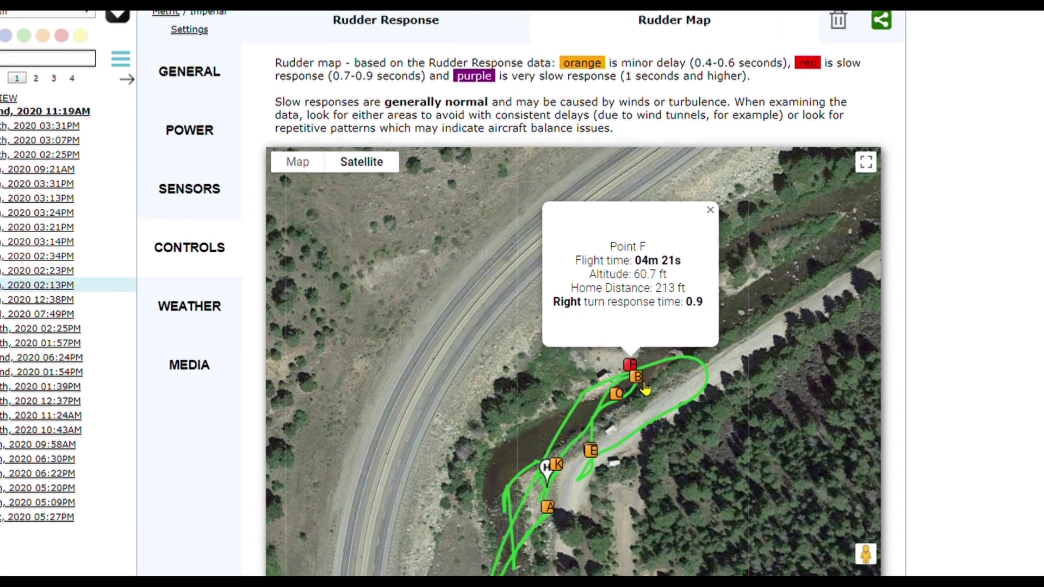
click(640, 384)
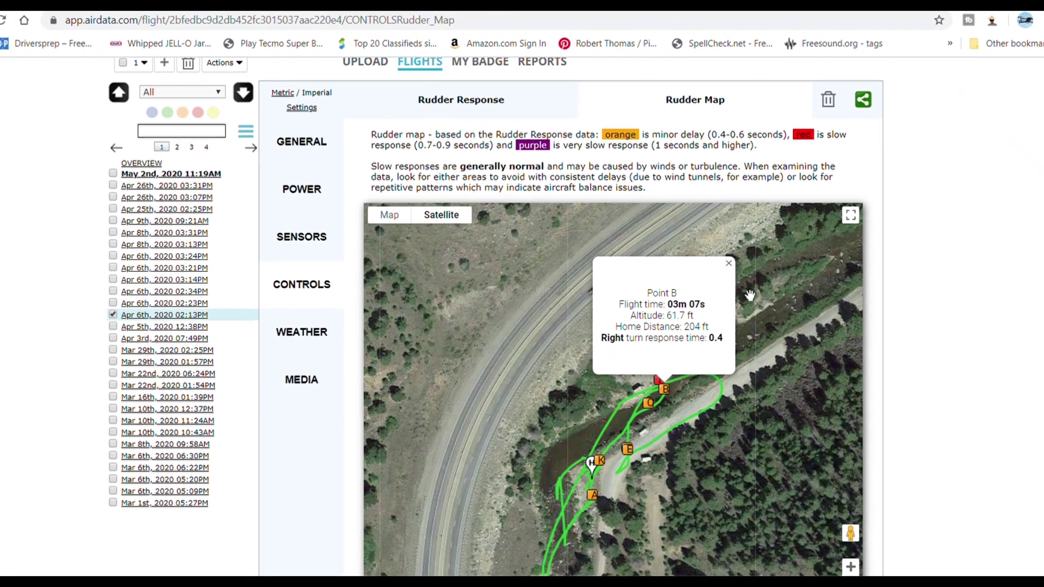
click(734, 272)
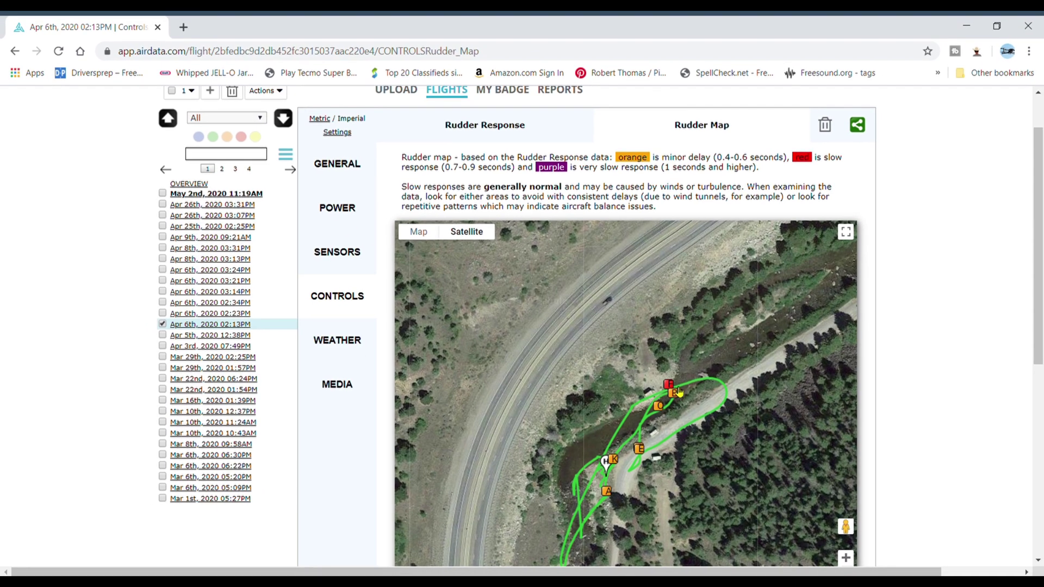
click(343, 342)
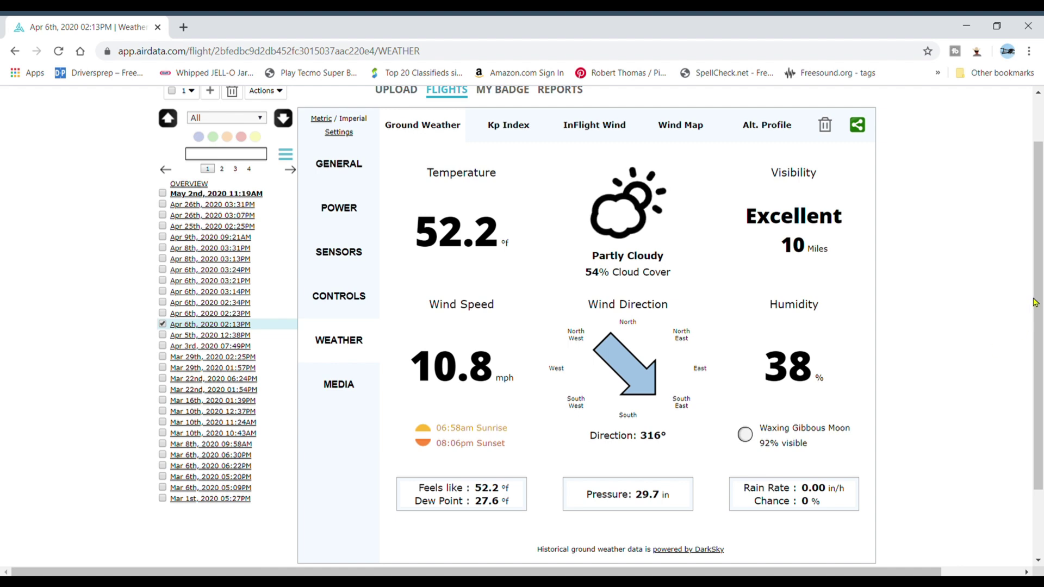
Step: Review the ground weather, then the Kp Index of 0 and in-flight wind averaging 4.6 mph
scroll(1035, 329, down, 2)
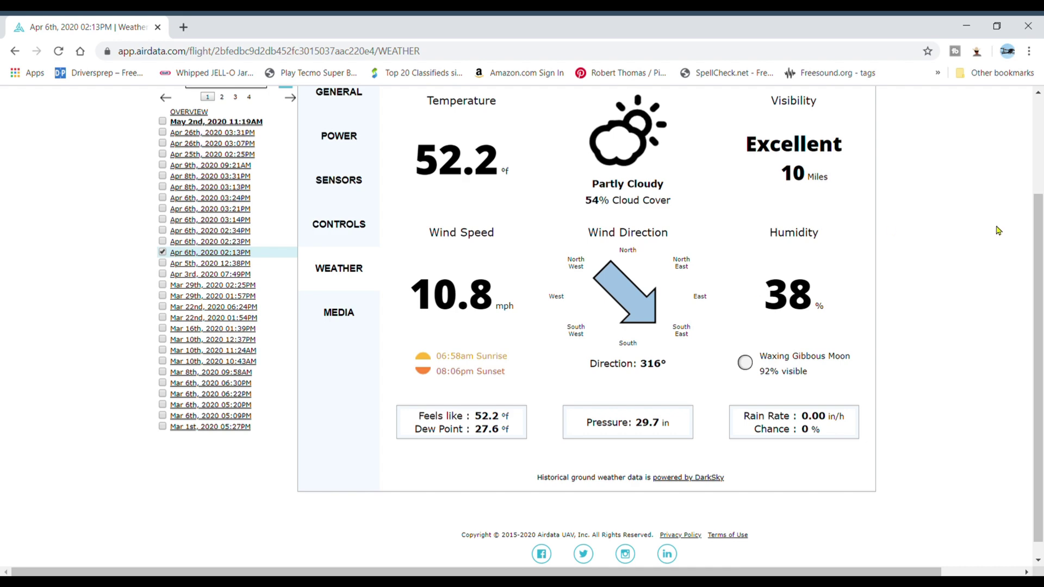
drag(1039, 260, 1039, 155)
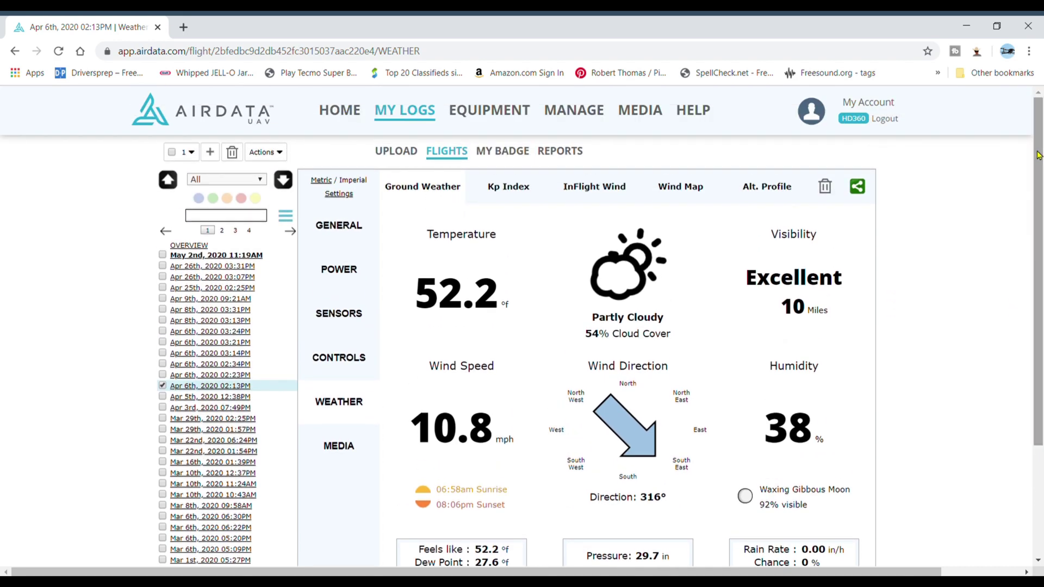
click(496, 187)
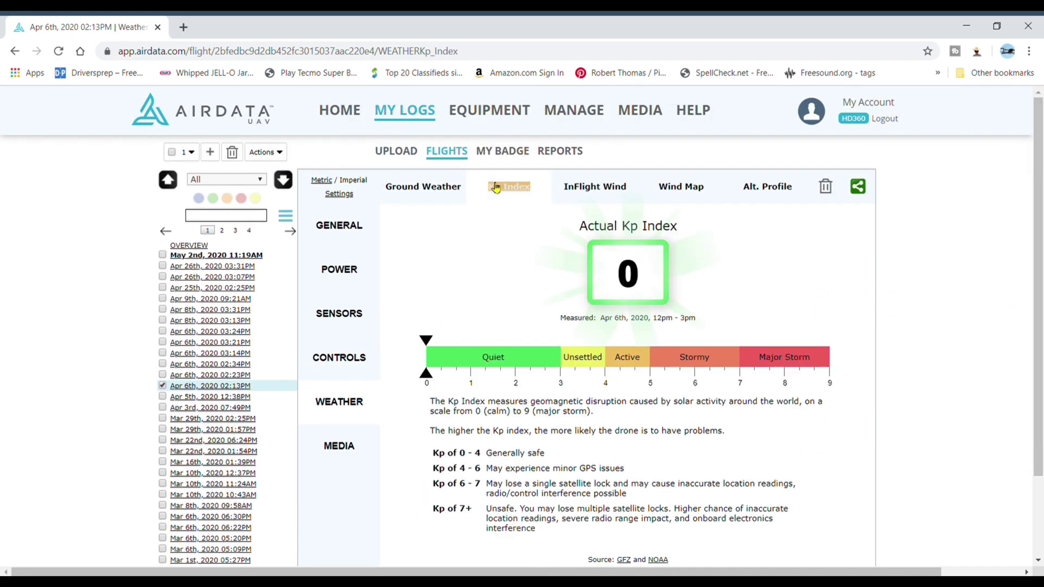
click(590, 194)
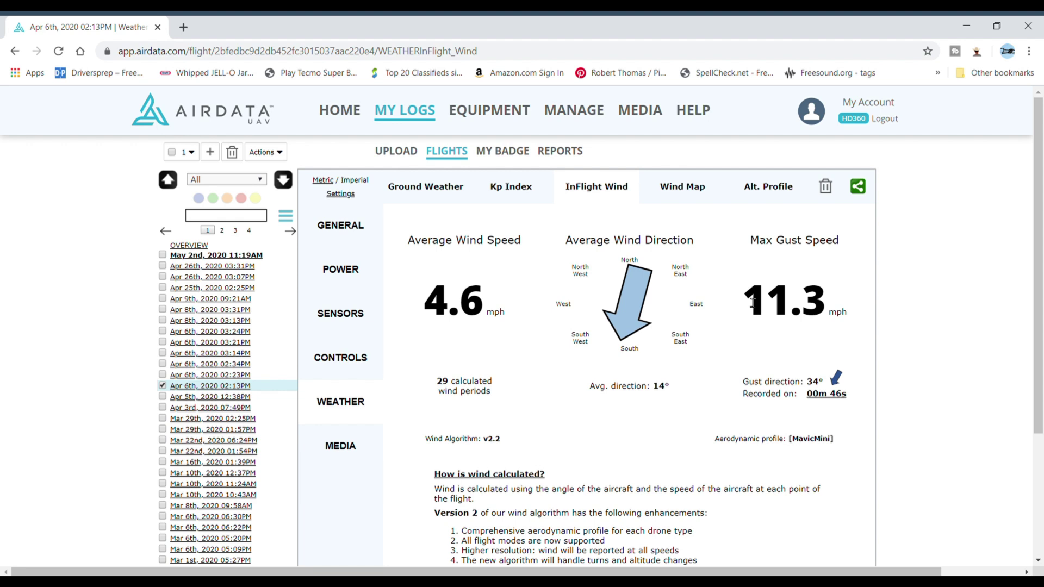
Step: Inspect the Wind Map readings at point D, then show the Alt. Profile chart (5.95 to 3.31 mph)
click(688, 189)
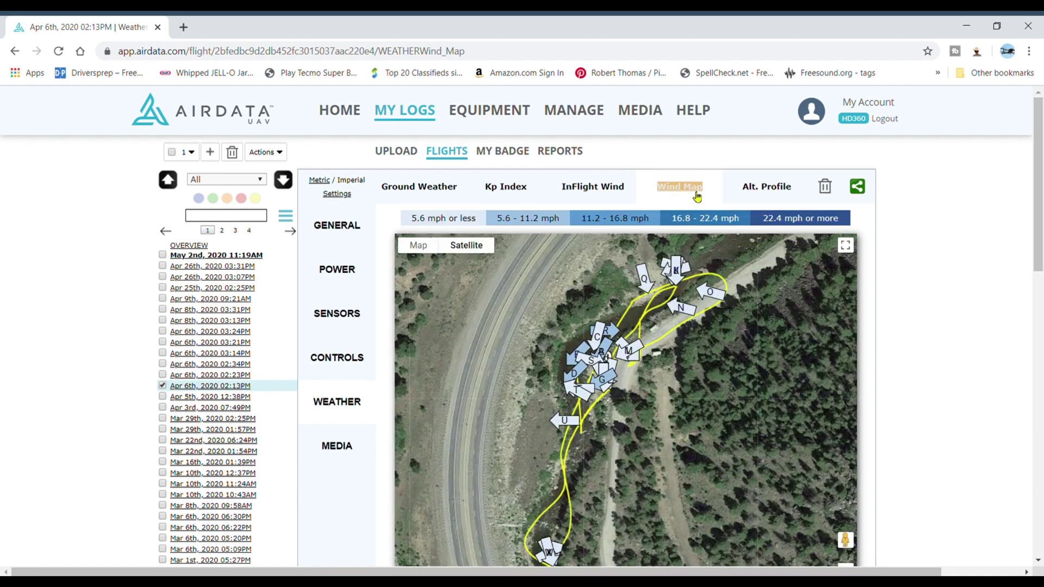
scroll(1039, 237, down, 2)
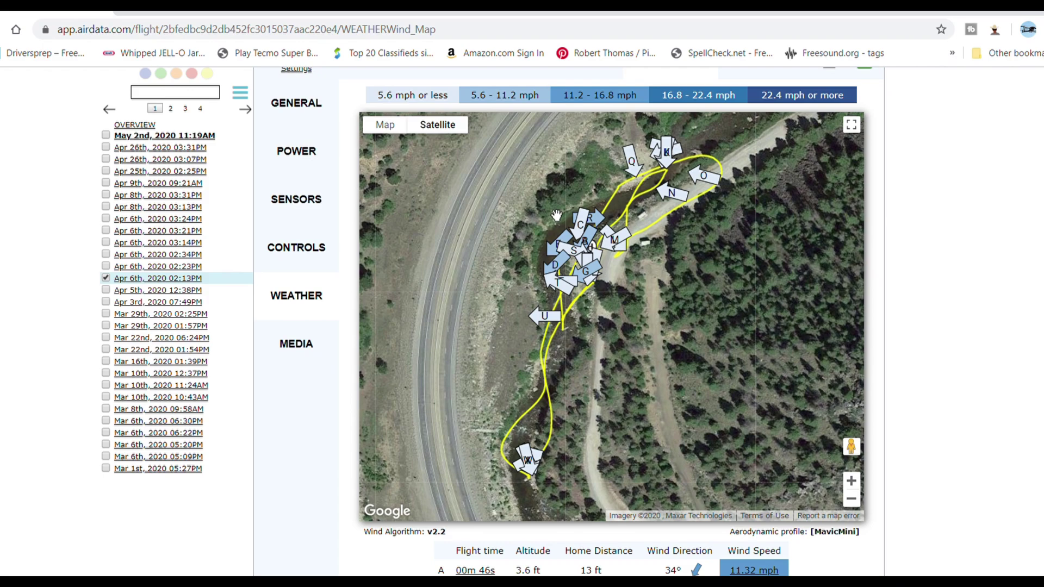
click(557, 265)
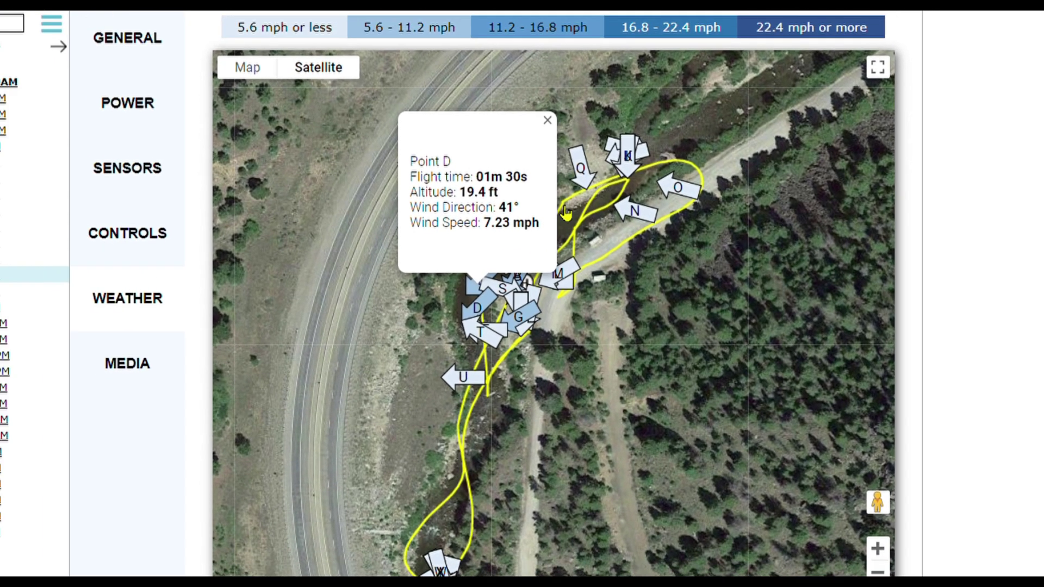
click(548, 119)
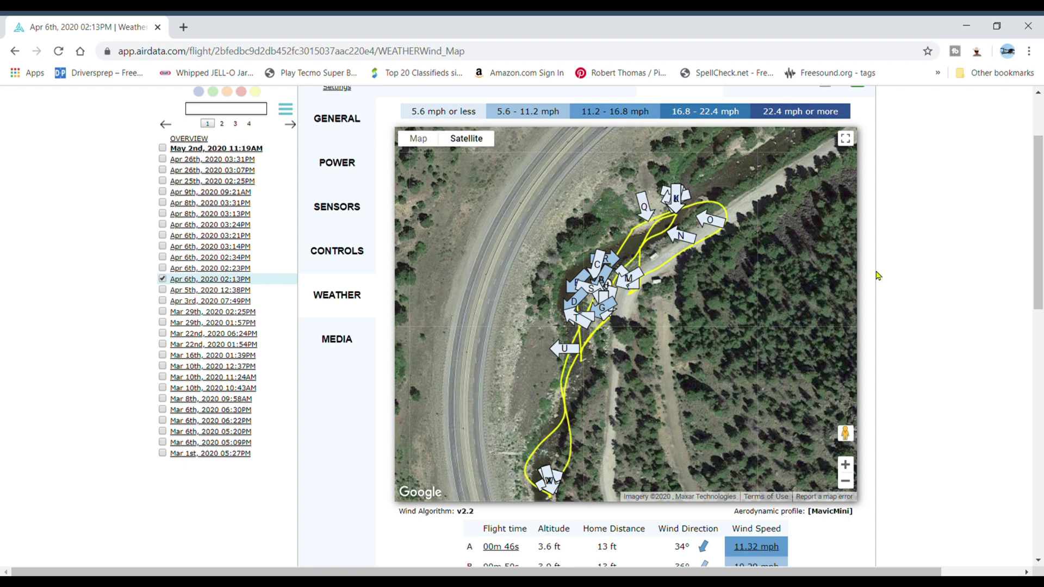
drag(1038, 234, 1039, 195)
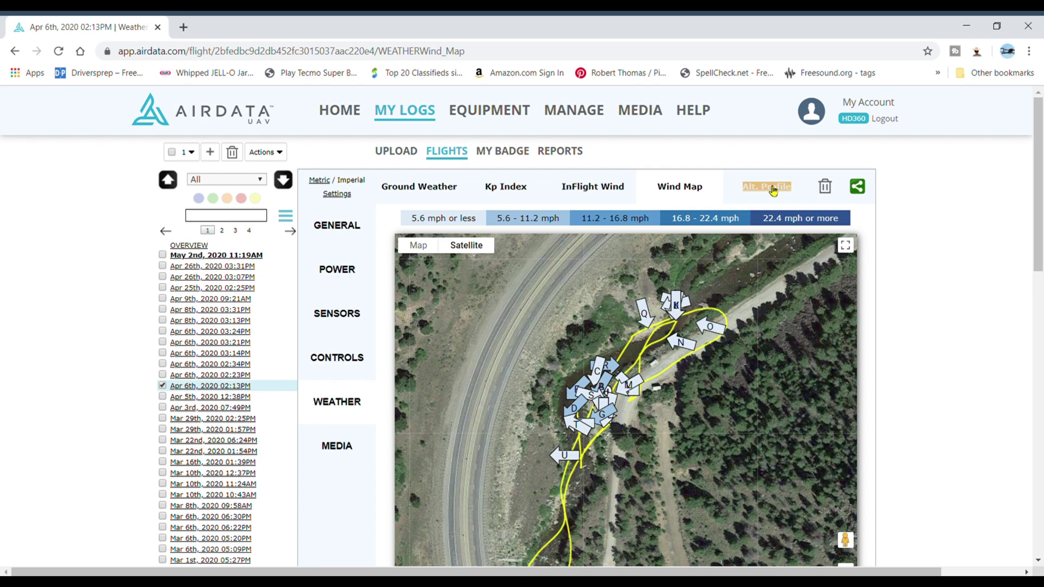
click(774, 189)
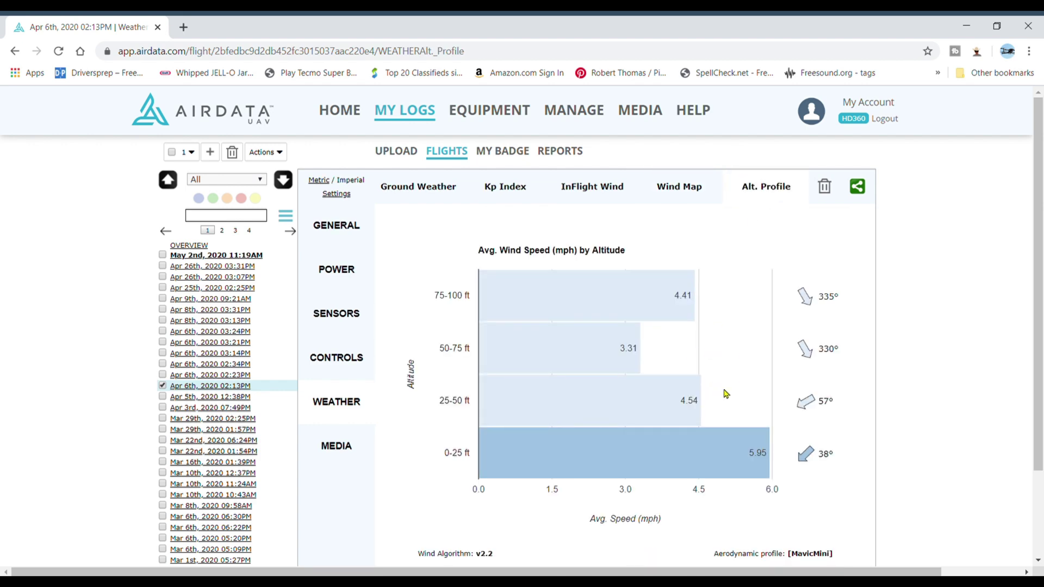
Step: Open the flight's Media upload area and capture-location map, then return to the General overview
click(342, 449)
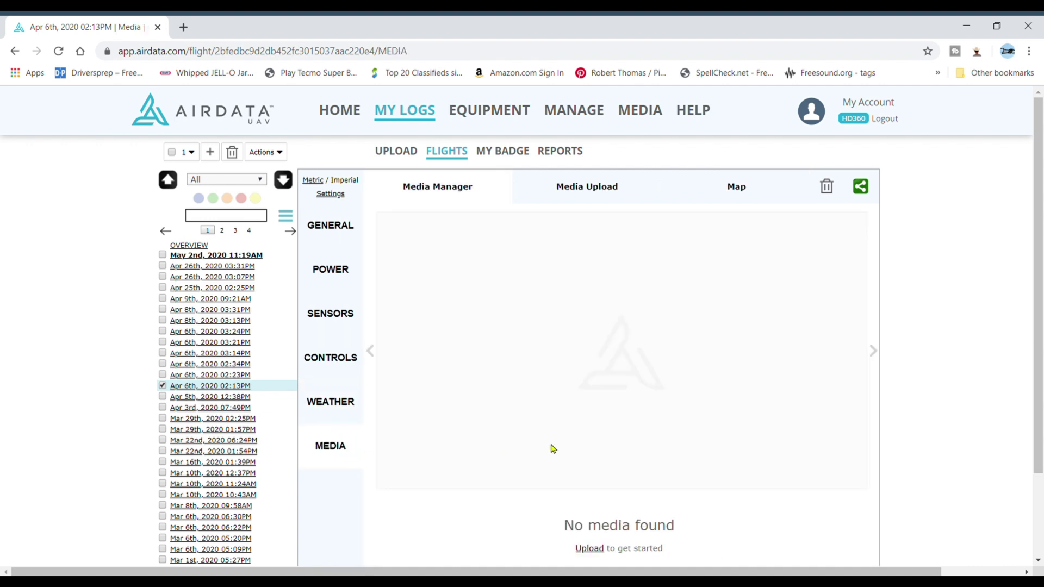
click(607, 189)
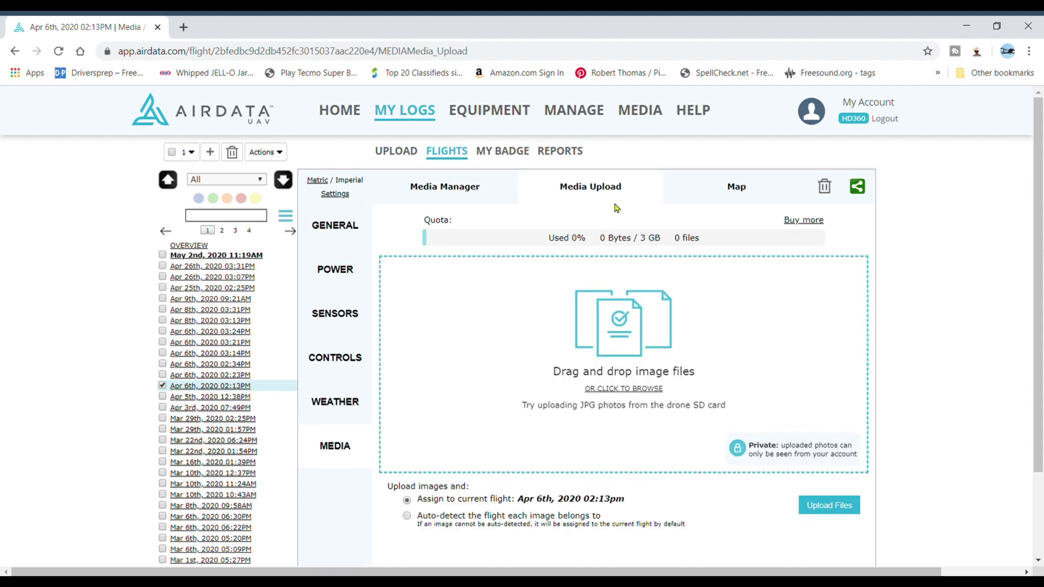
click(740, 188)
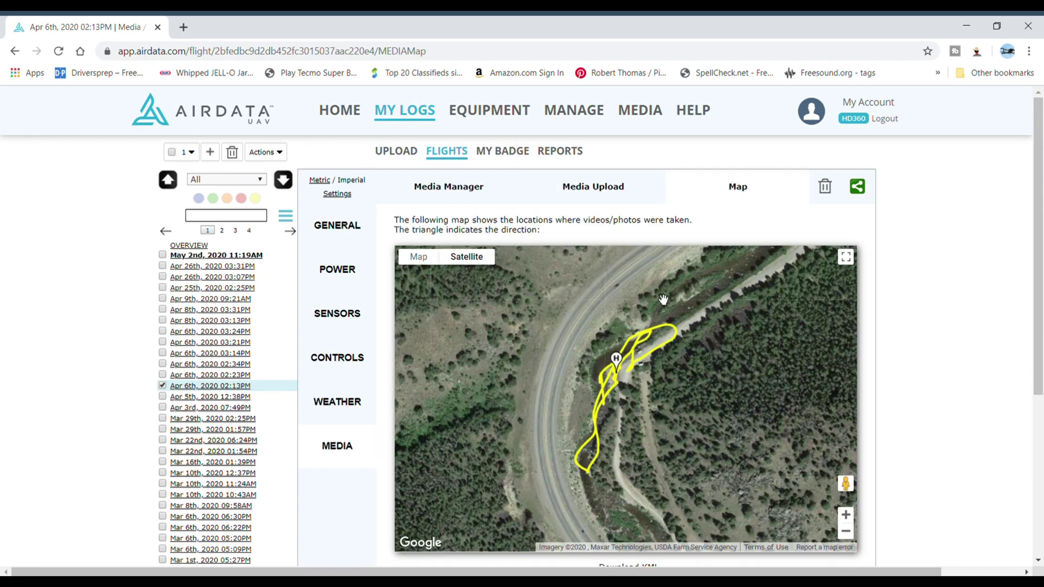
mouse_move(457, 266)
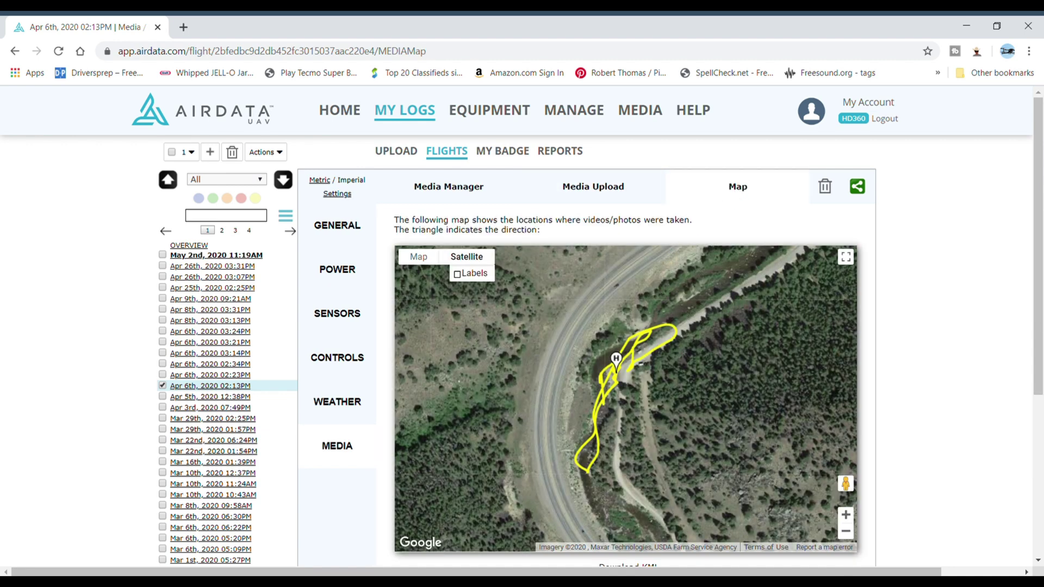
click(349, 225)
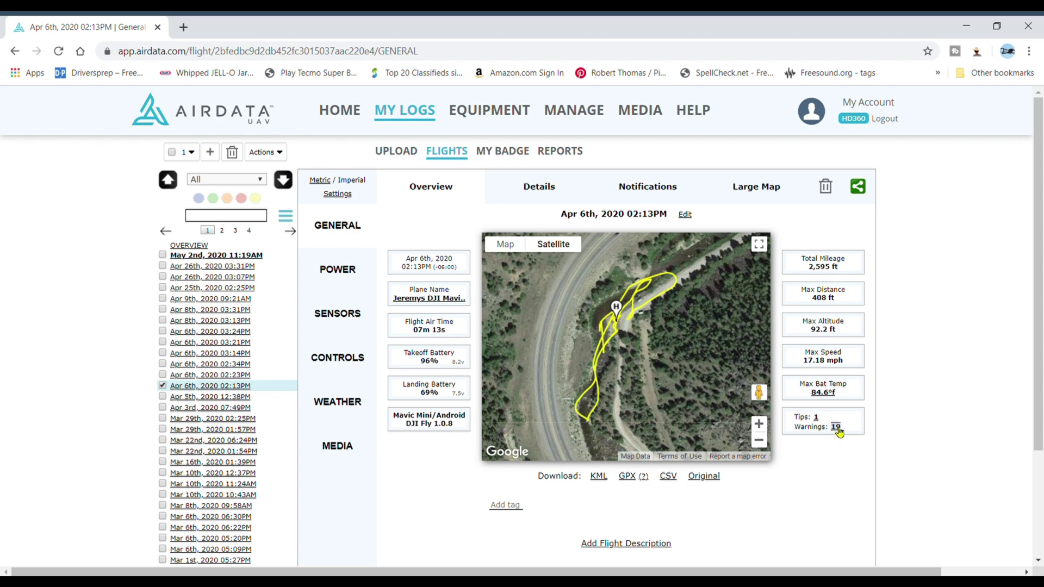
Step: Open the flight's 19 warnings in the Notifications tab and launch the HD Flight Player
click(842, 430)
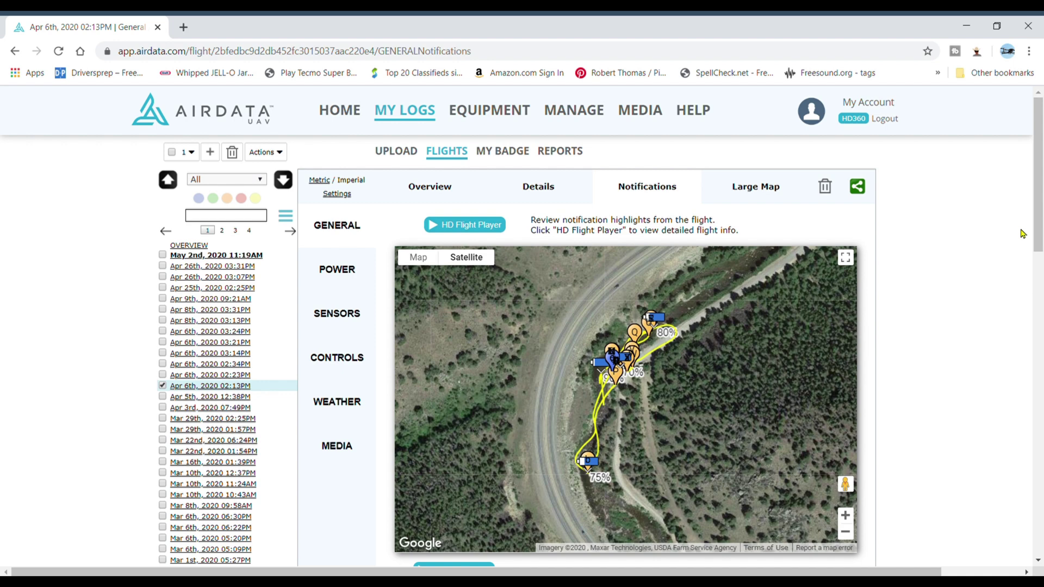
drag(1039, 231, 1039, 244)
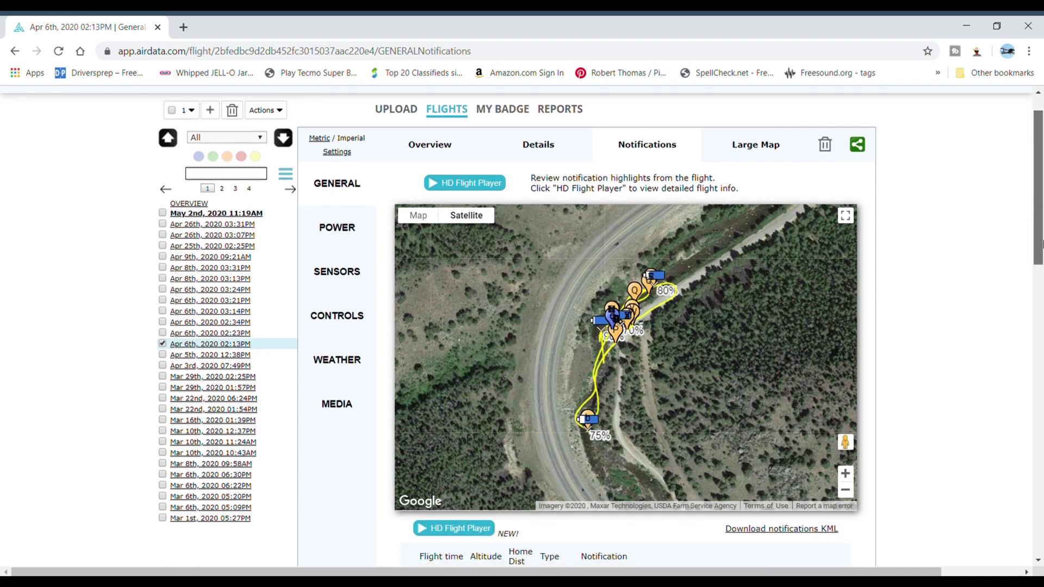
click(474, 182)
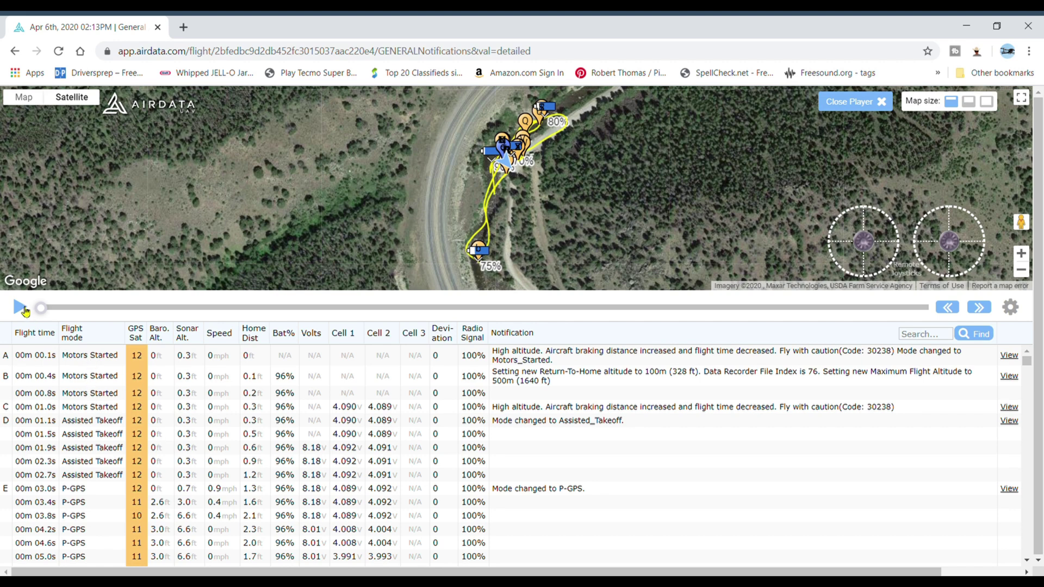
Step: Play the flight back, pause it, and zoom the map in twice on the drone path
click(22, 308)
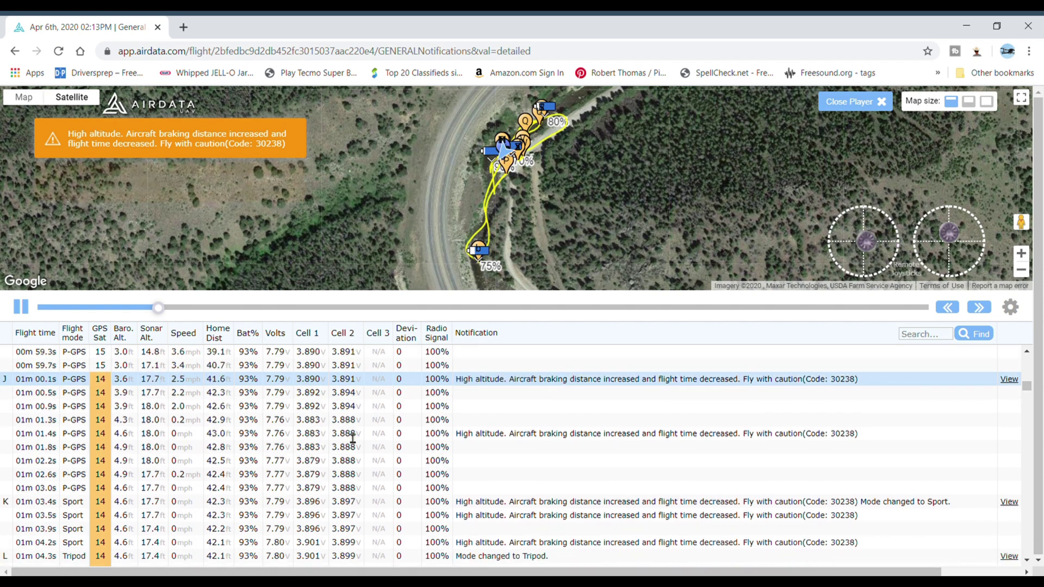
click(20, 307)
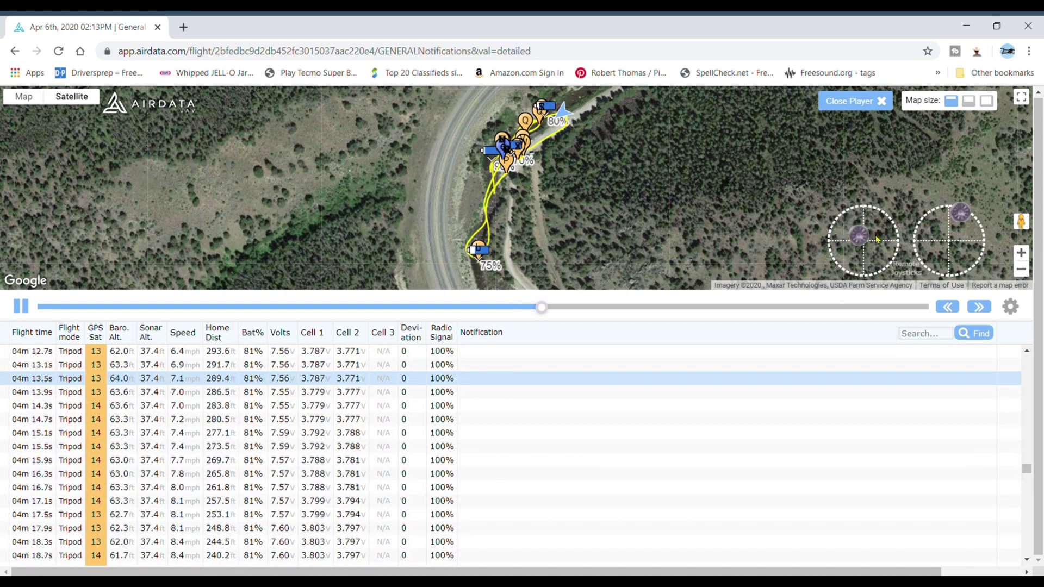
click(1029, 253)
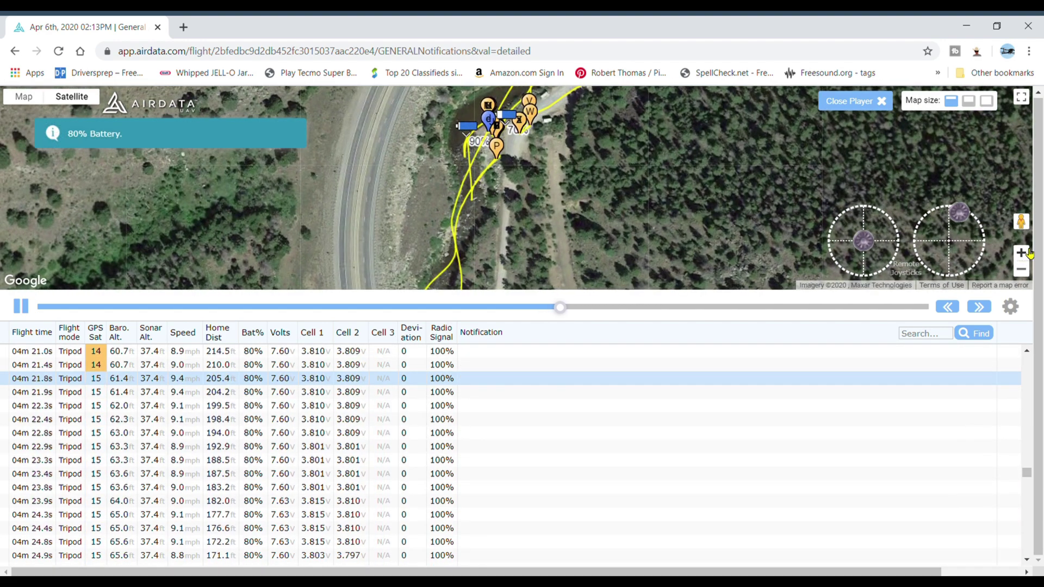
click(1029, 253)
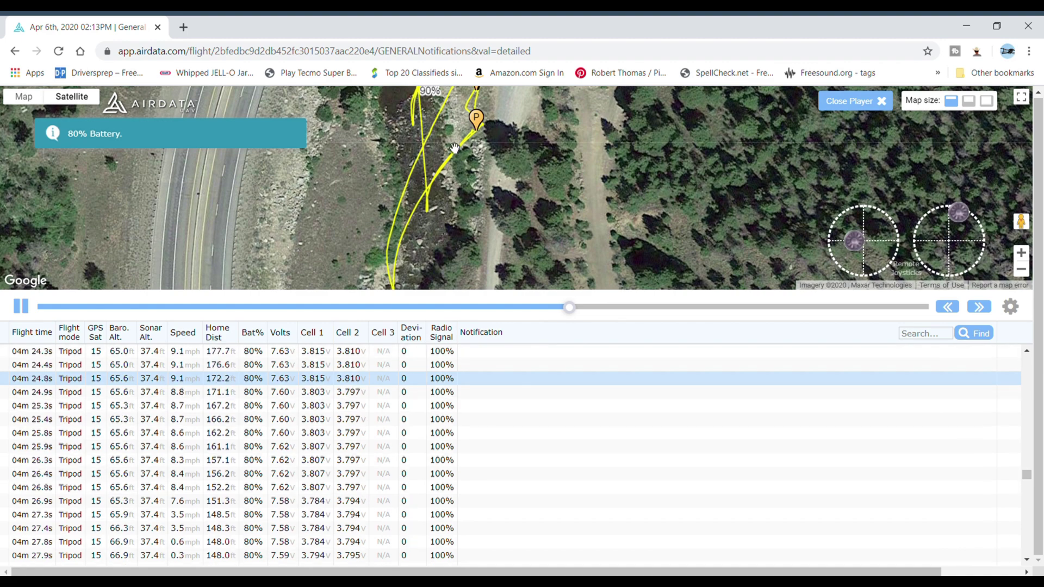
Step: Check the P-GPS mode change and high altitude warning marker details, then close the popup
drag(463, 140, 486, 190)
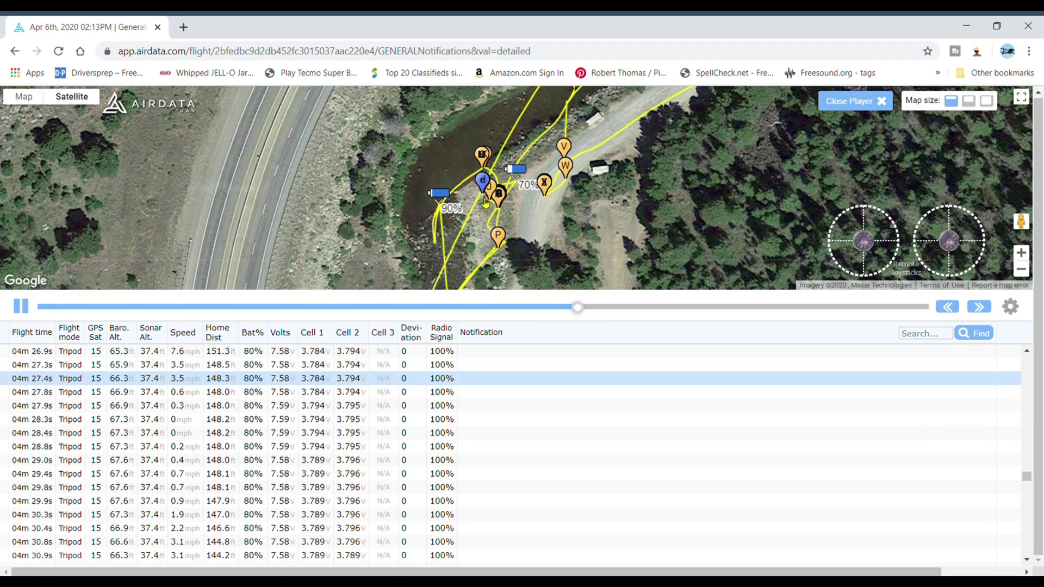
click(481, 155)
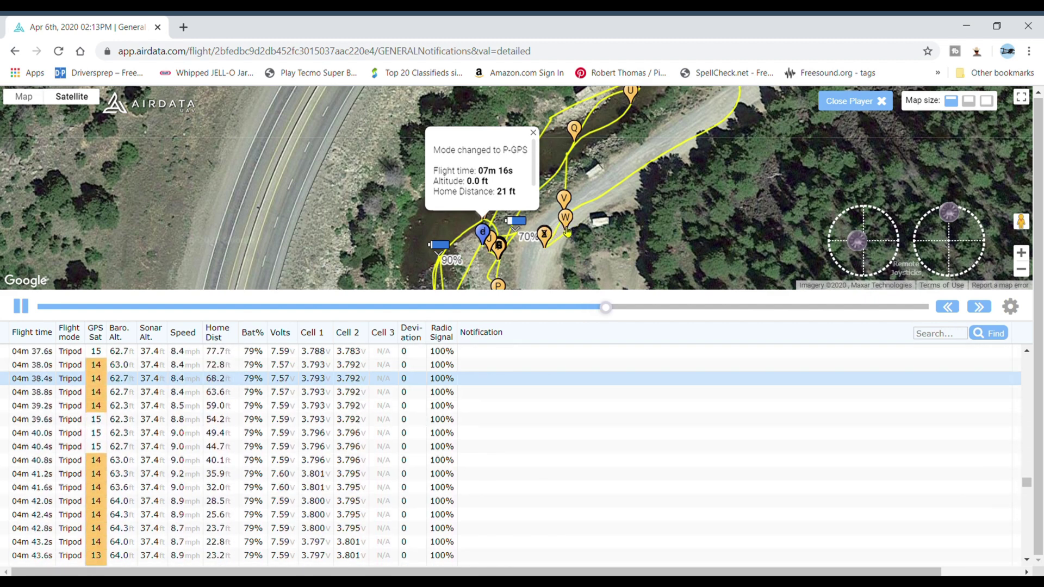
click(544, 237)
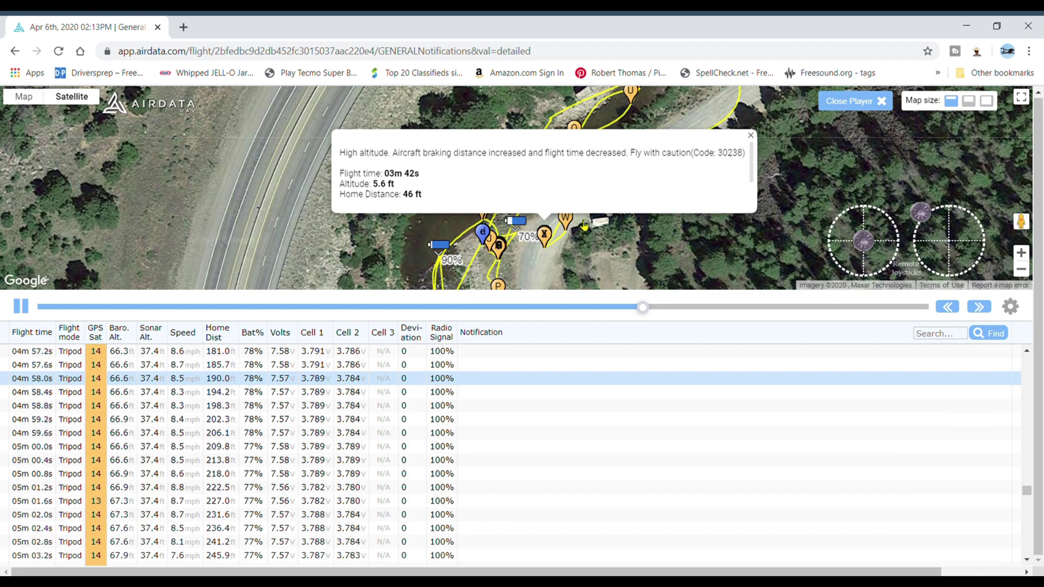
click(753, 135)
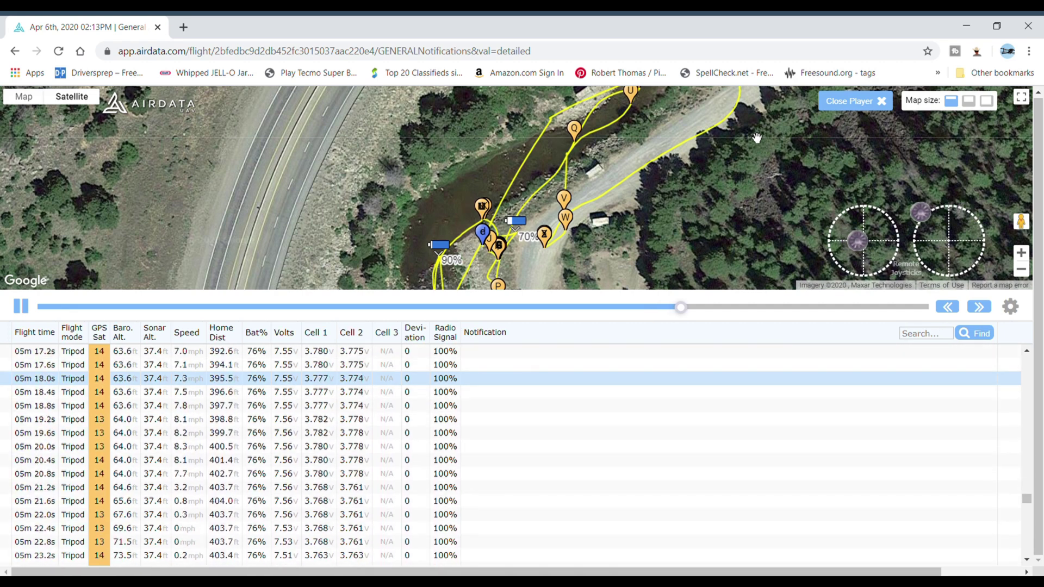
Step: Return from the flight player to the flight's Details tab and scroll through it
key(alt+Left)
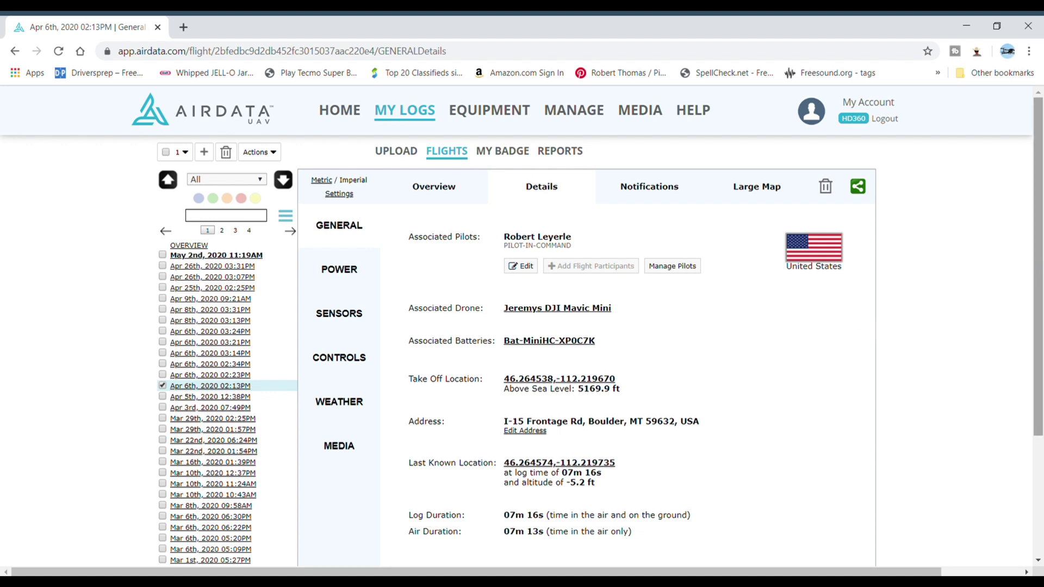
drag(1039, 193, 1039, 266)
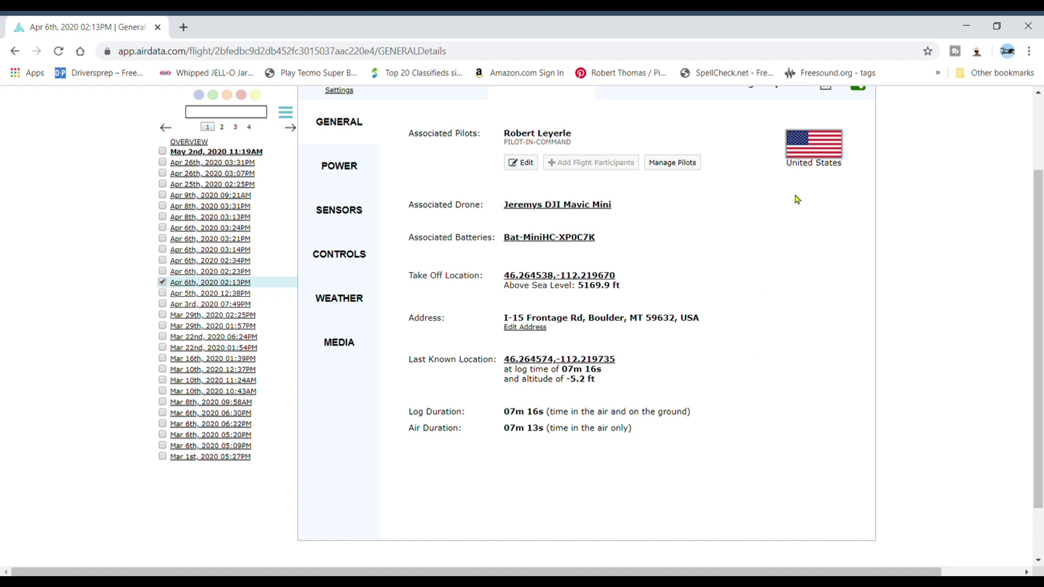
drag(1039, 242, 1039, 166)
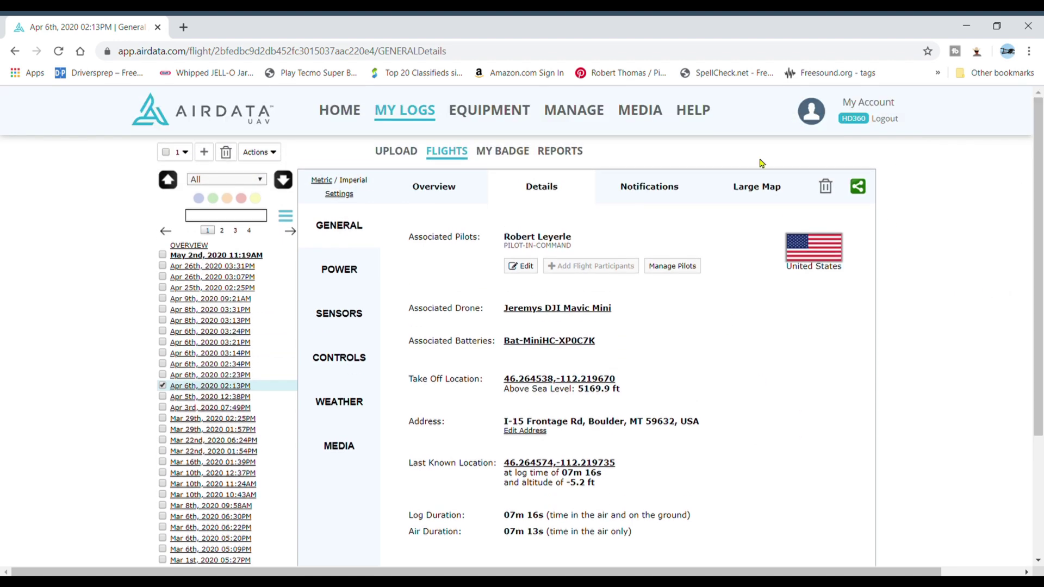
Step: Review the Notifications tab, then show the whole flight path on the Large Map tab
click(653, 191)
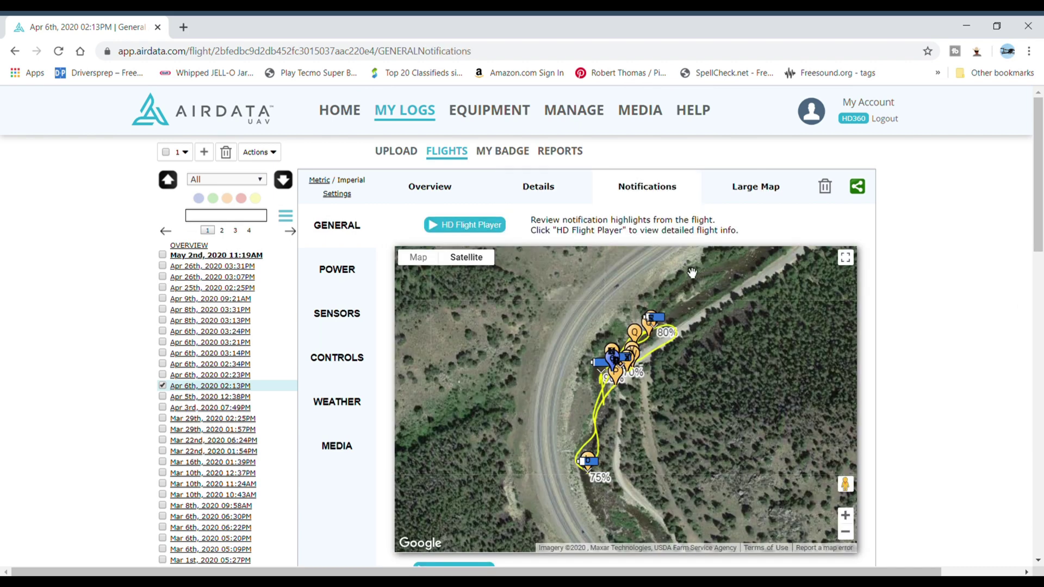
click(759, 187)
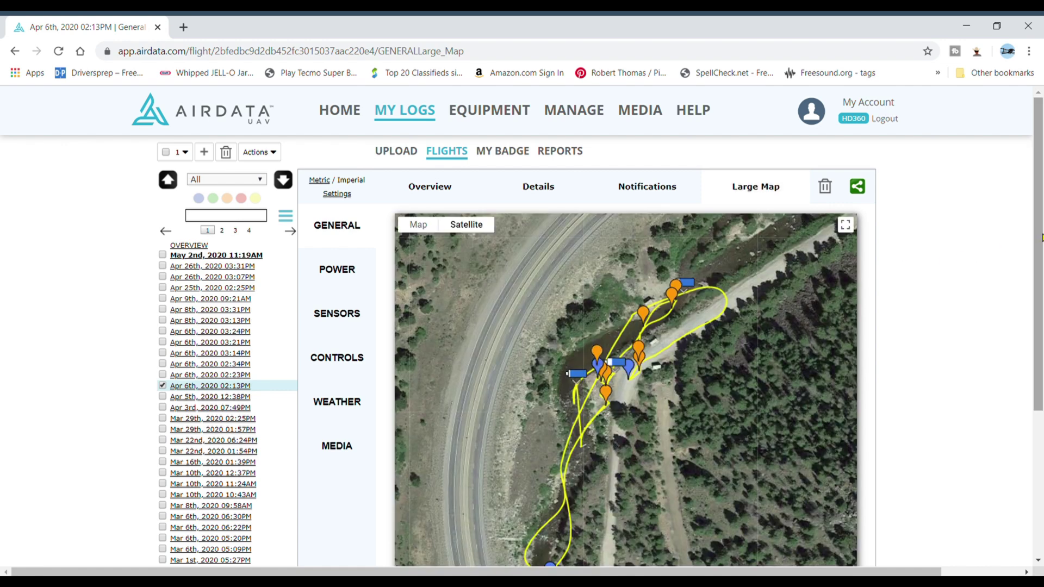
mouse_move(1039, 242)
mouse_down()
mouse_move(1040, 302)
mouse_move(1041, 245)
mouse_up()
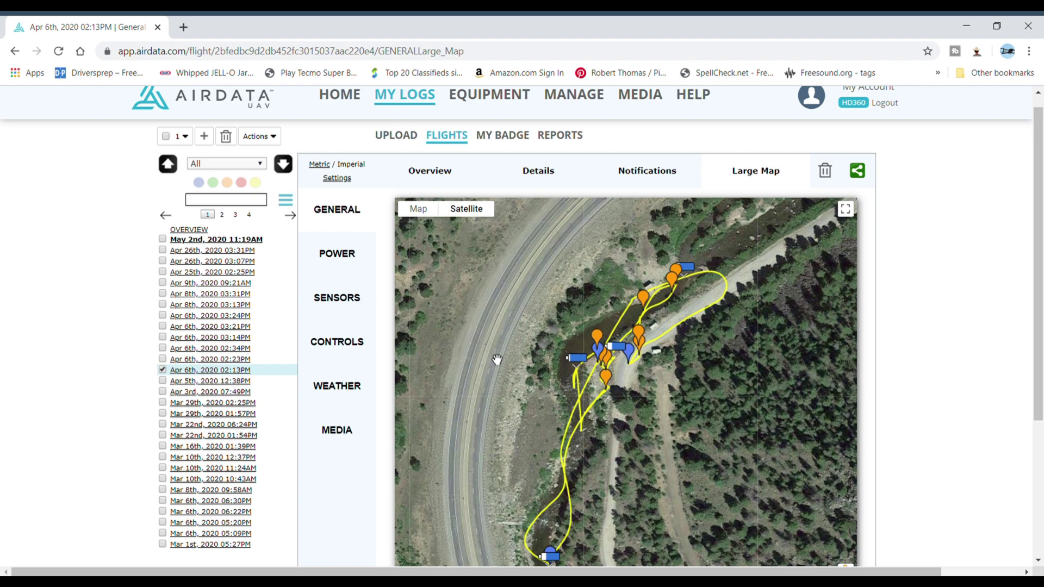
Step: Check the POWER efficiency gauges for the Apr 6th, 2020 flight, then go back to GENERAL
click(349, 256)
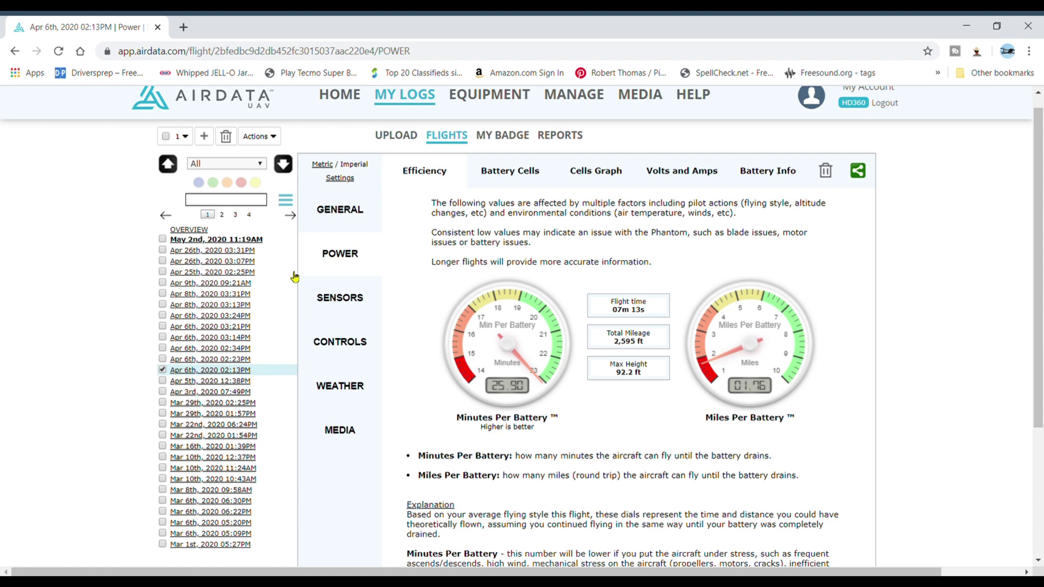
scroll(1040, 310, up, 1)
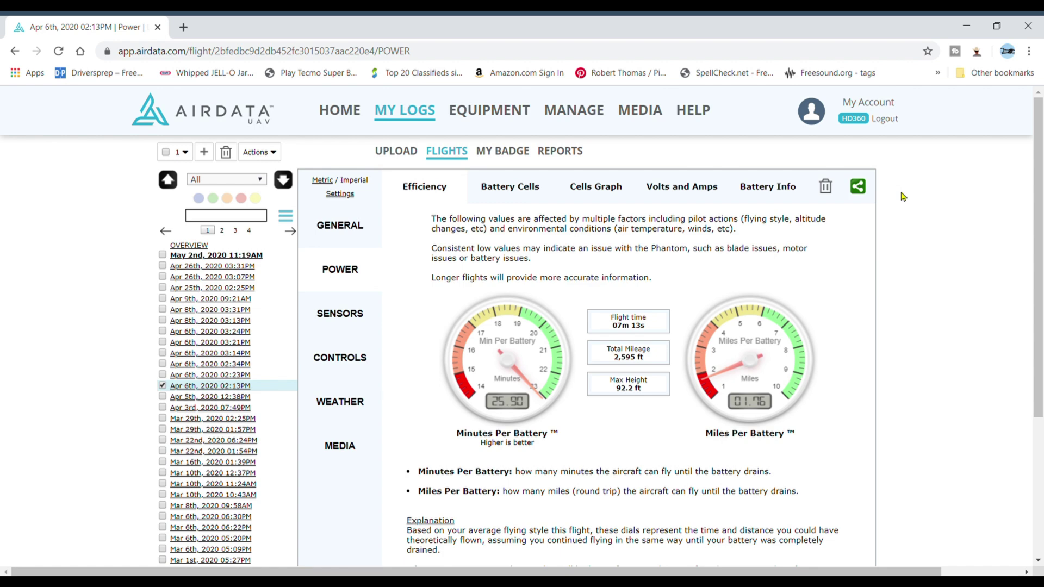
click(339, 227)
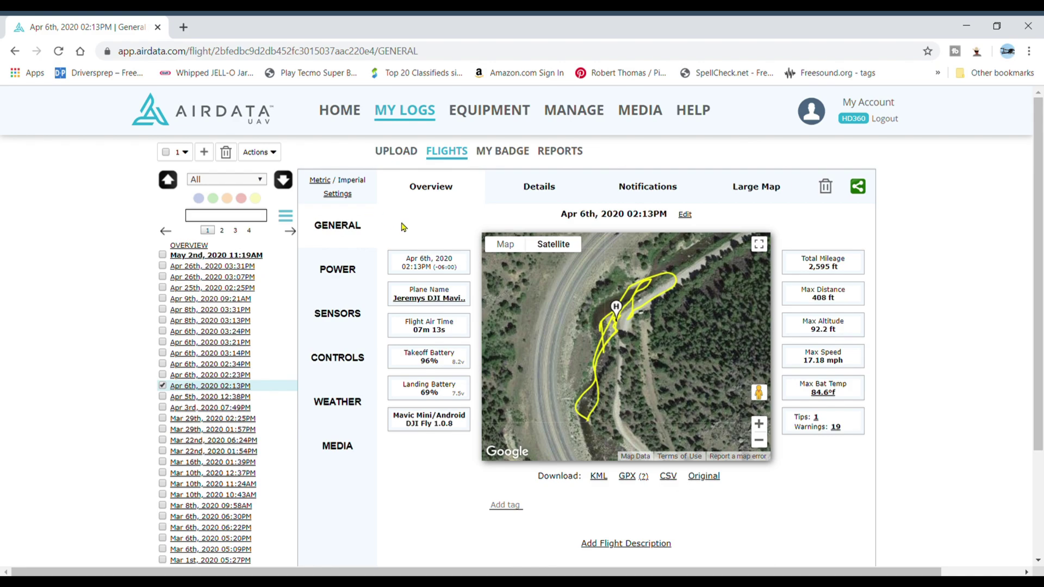